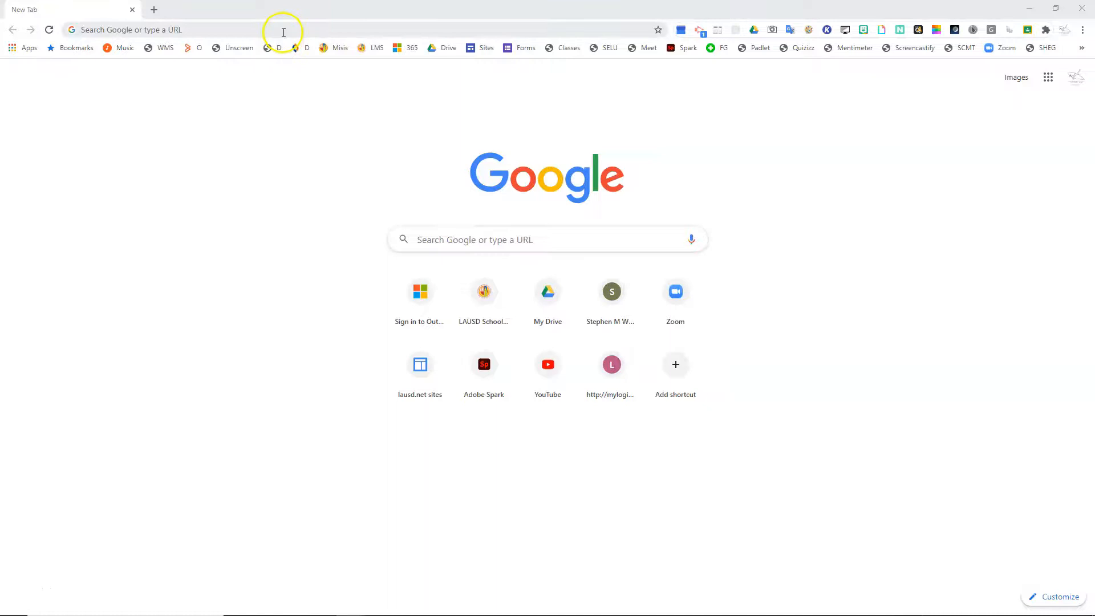
Step: Go to lms.lausd.net and open the 6th Grade - DIgital Citizenship course, Section 1
text(lms.;)
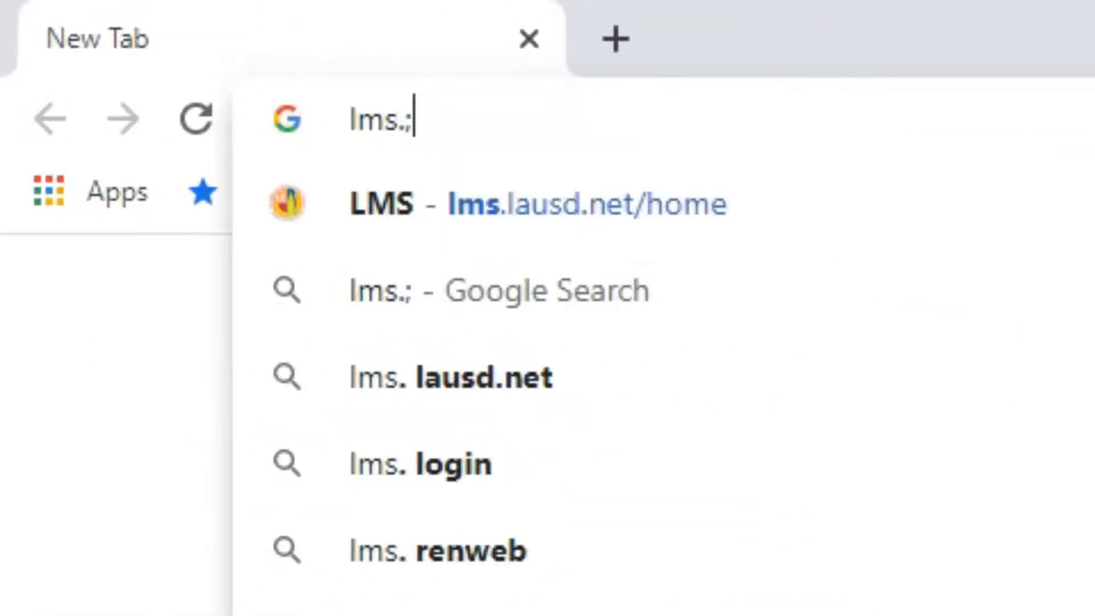
key(BackSpace)
text(lausd.net)
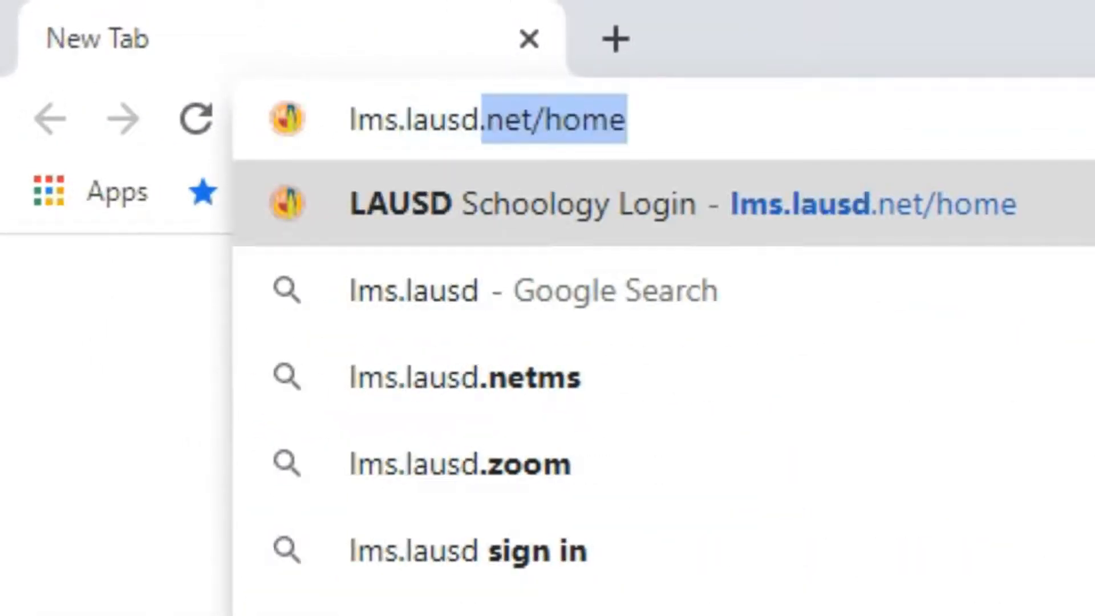
key(Return)
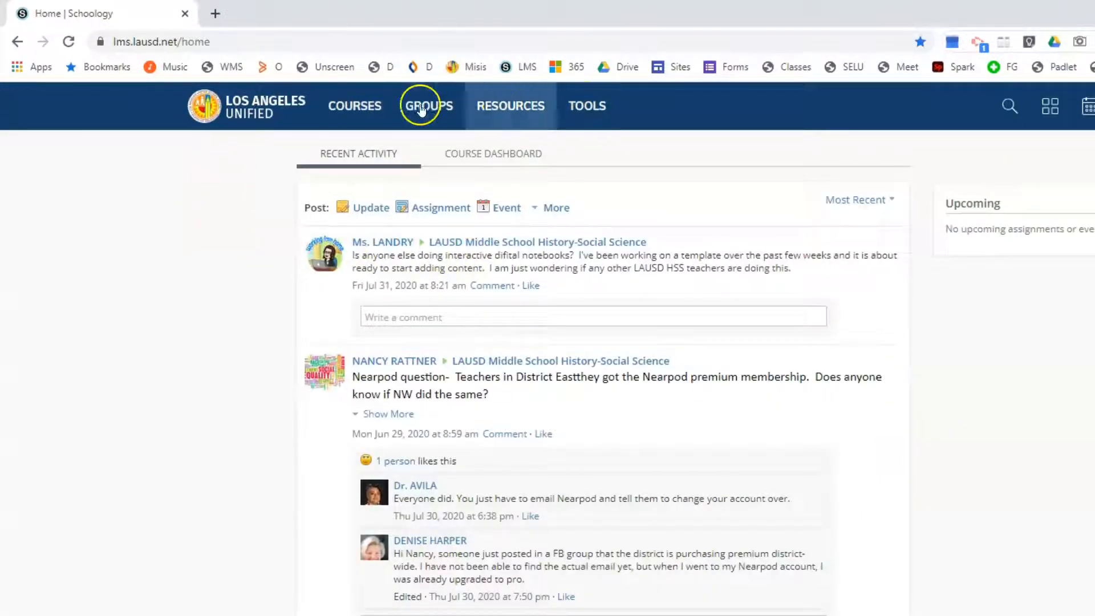
click(365, 105)
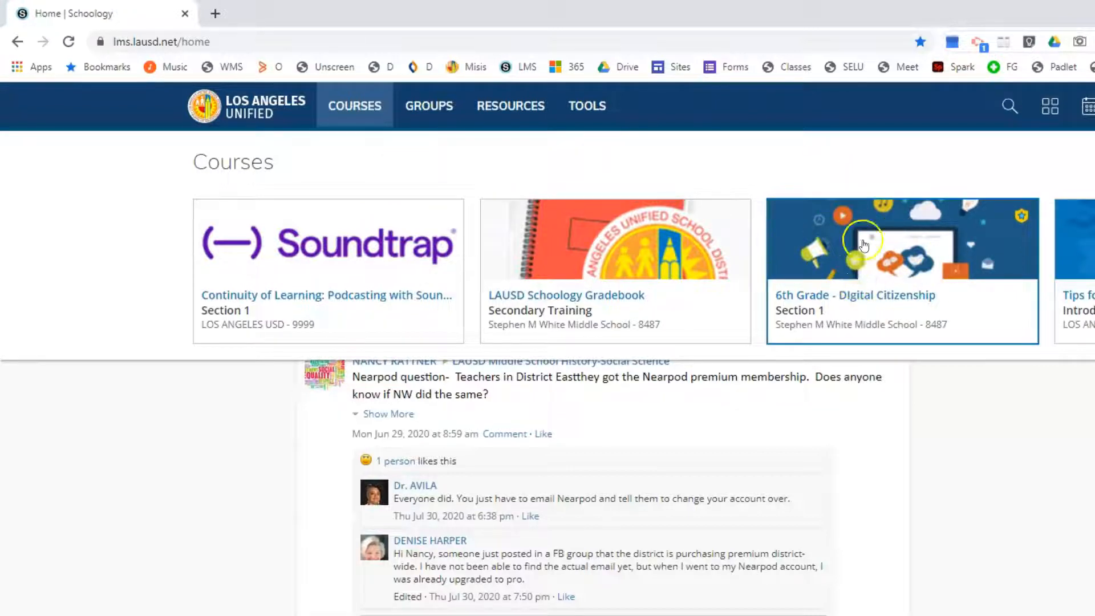
click(949, 308)
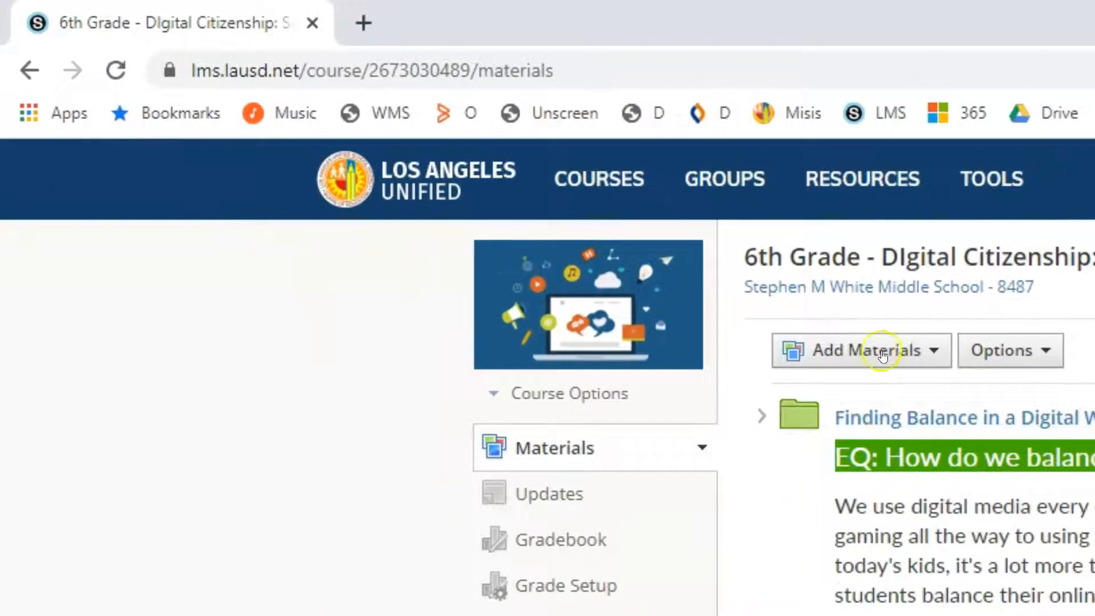
Step: Add an external tool to the course materials with Zoom Meeting as provider and the title "Class Hours and Meeting Dates"
click(926, 352)
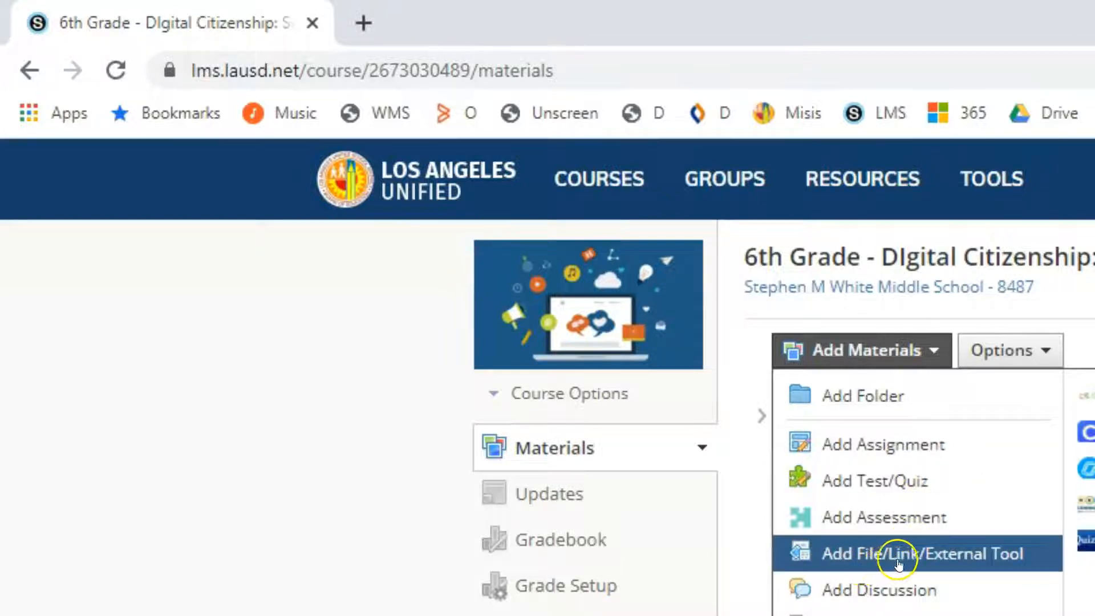
click(940, 560)
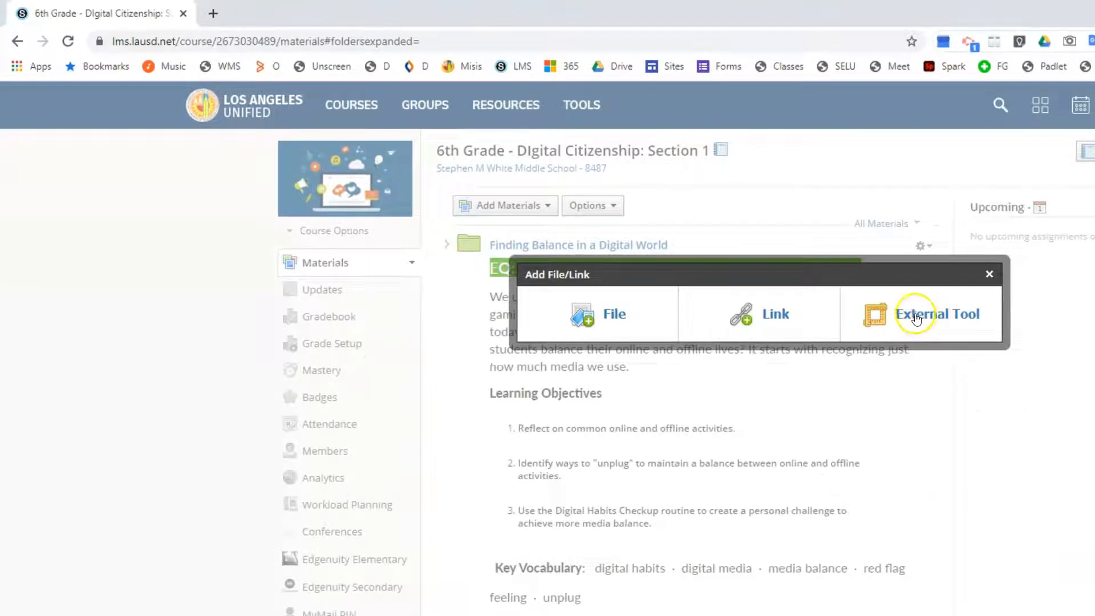
click(920, 322)
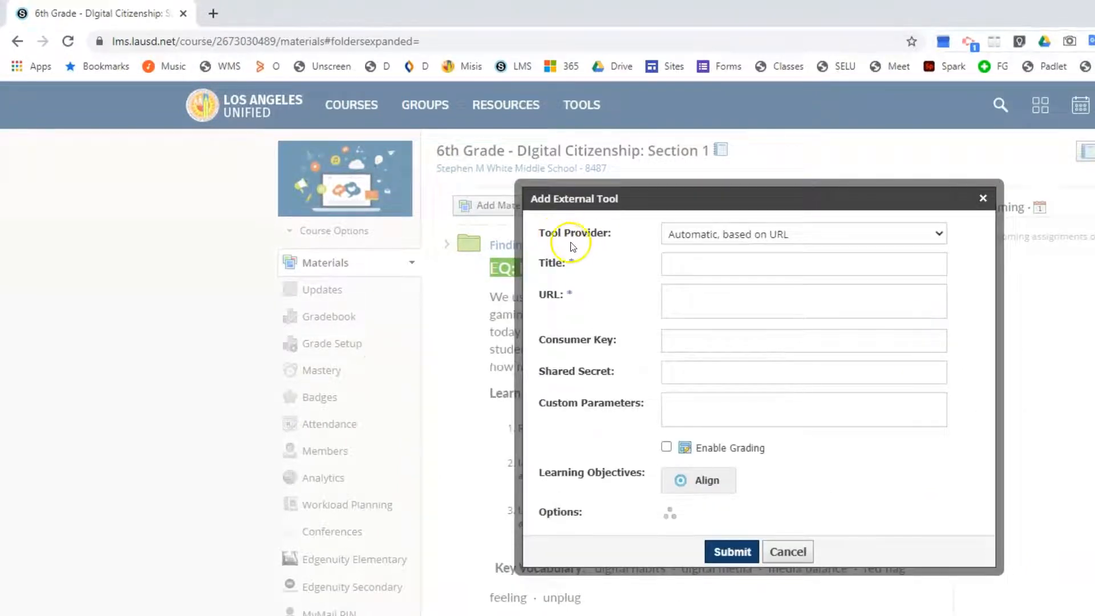
click(940, 236)
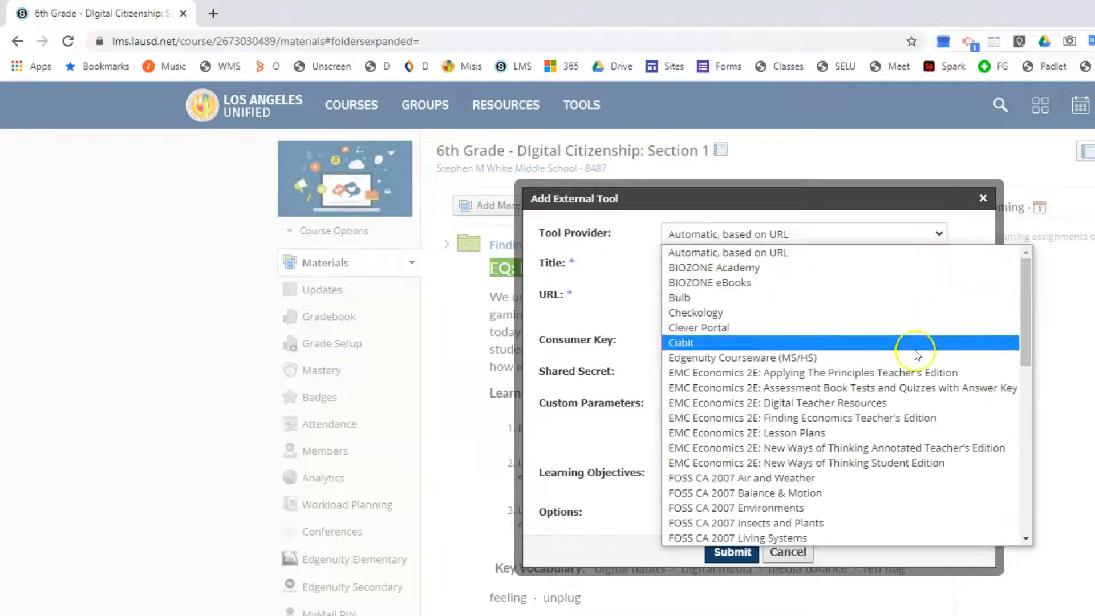
scroll(909, 365, down, 3)
scroll(909, 386, down, 6)
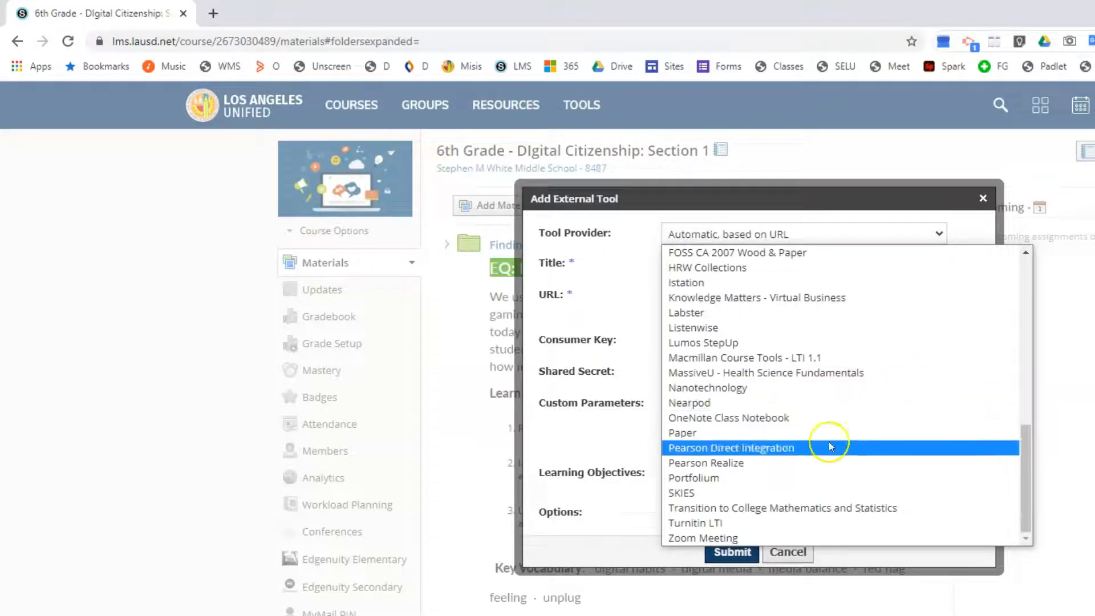
click(717, 538)
click(756, 260)
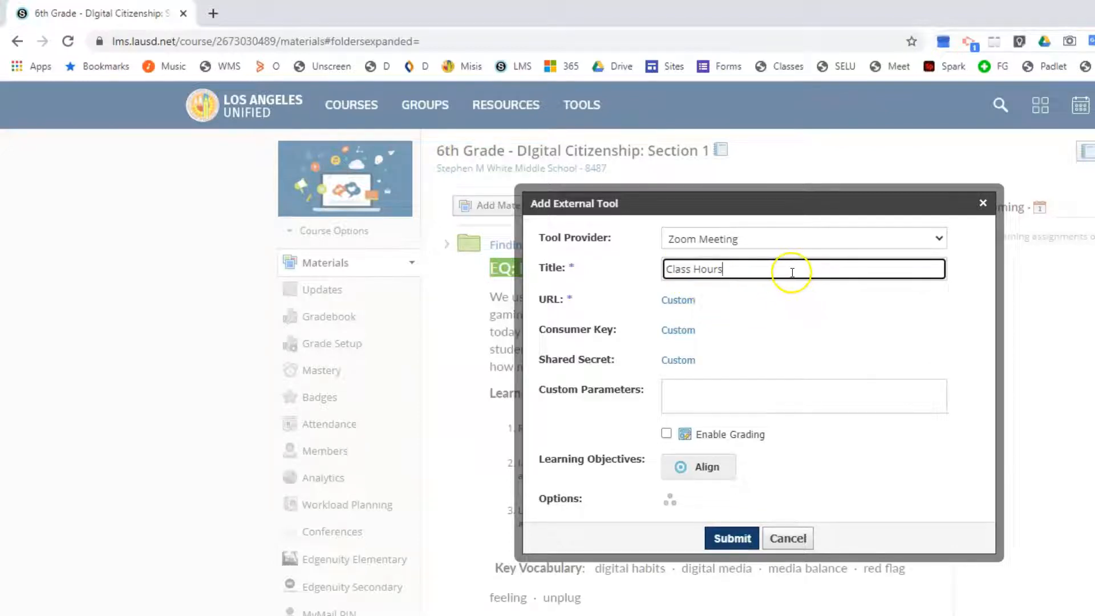
text(and Meeting Dates)
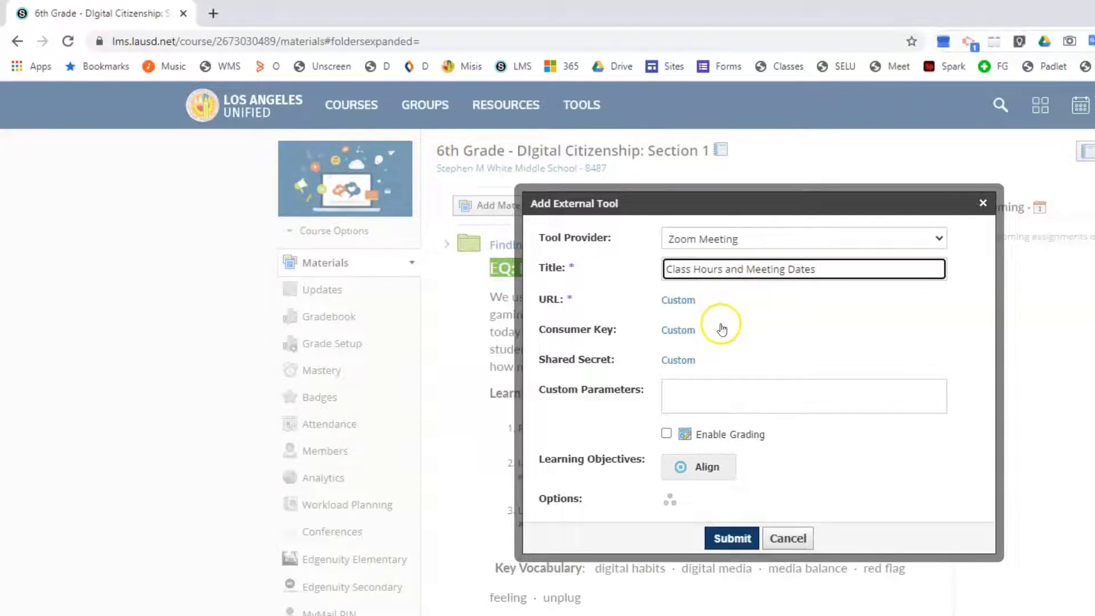
click(732, 538)
Step: Move the Class Hours and Meeting Dates item to the start of the course materials, above Finding Balance in a Digital World
scroll(623, 591, down, 10)
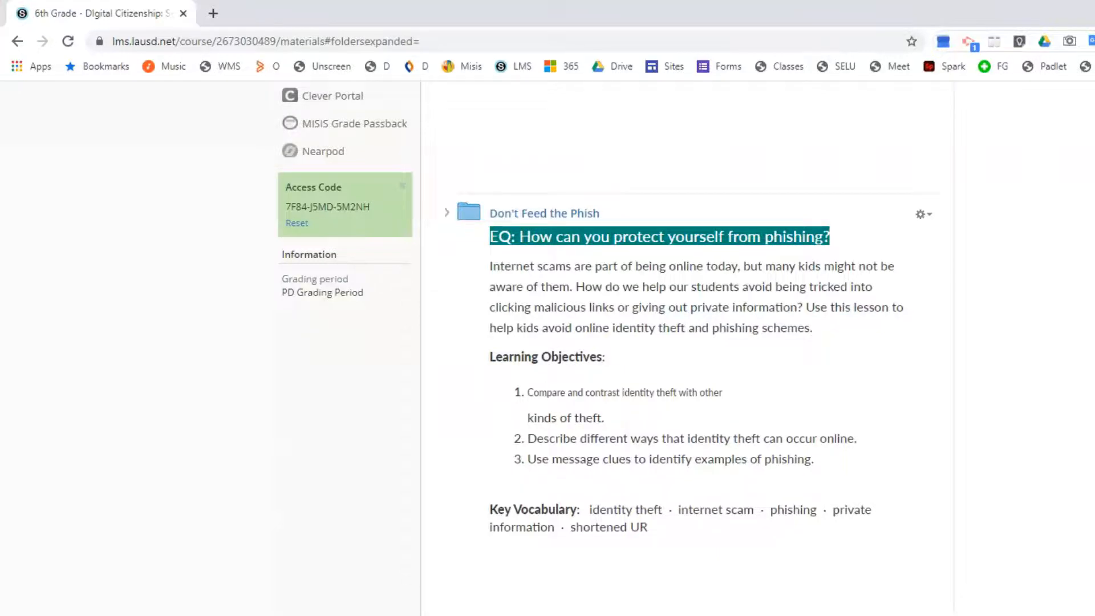
scroll(582, 359, up, 8)
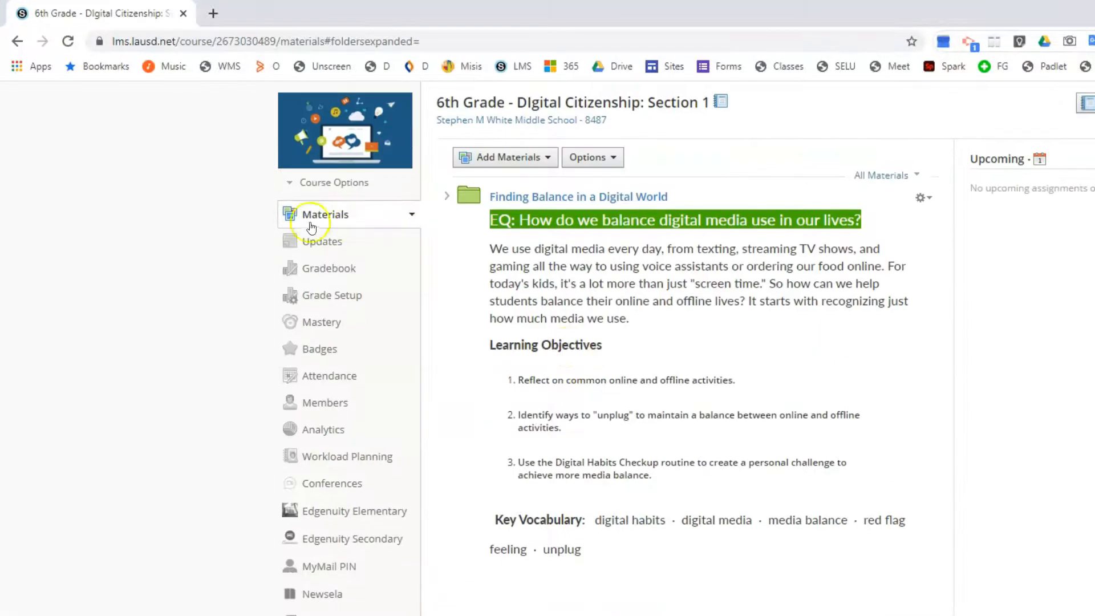
scroll(311, 227, down, 8)
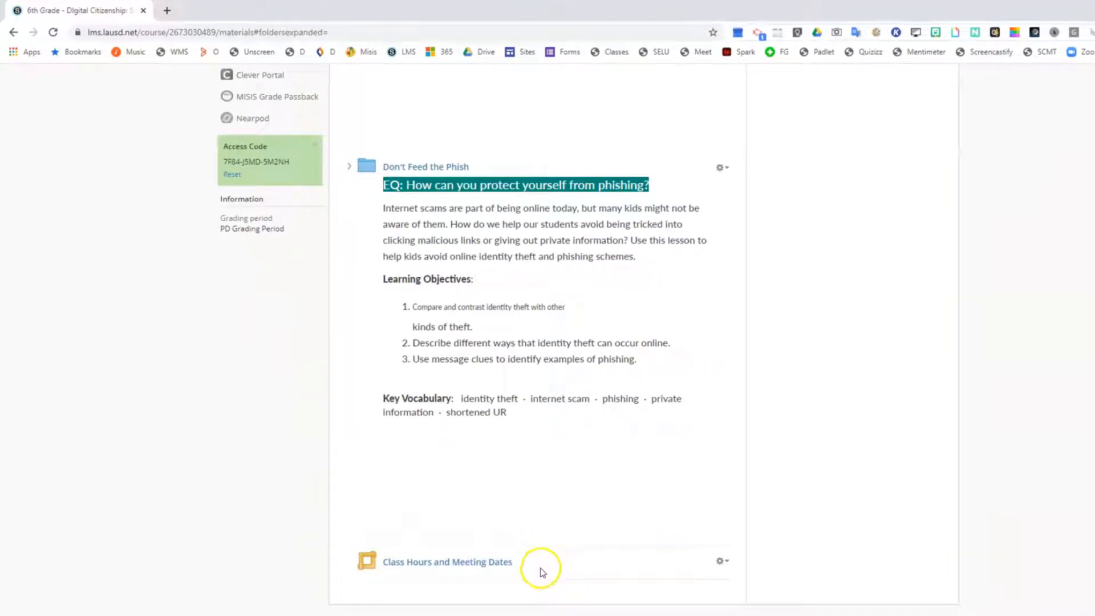
drag(560, 563, 578, 195)
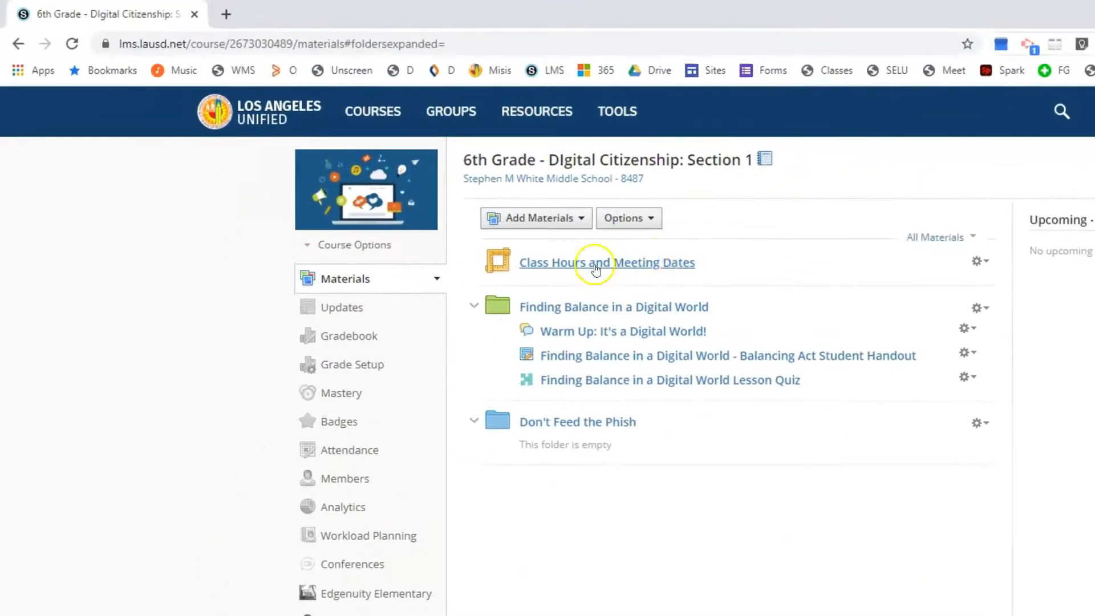
Step: Open the Class Hours and Meeting Dates item and start scheduling a new Zoom meeting with the prefilled topic
click(626, 265)
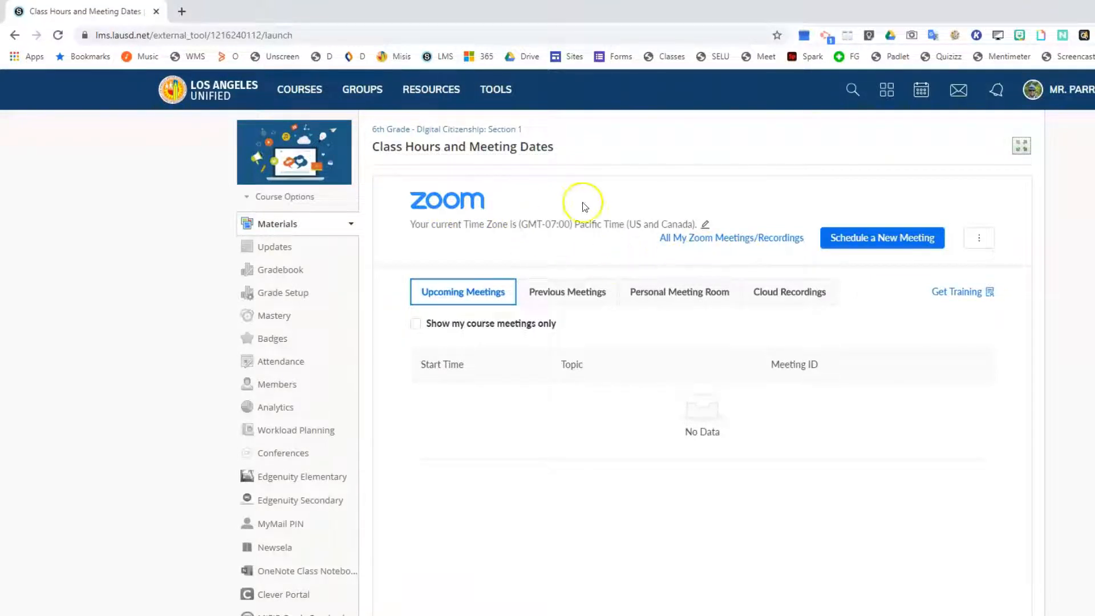
click(878, 245)
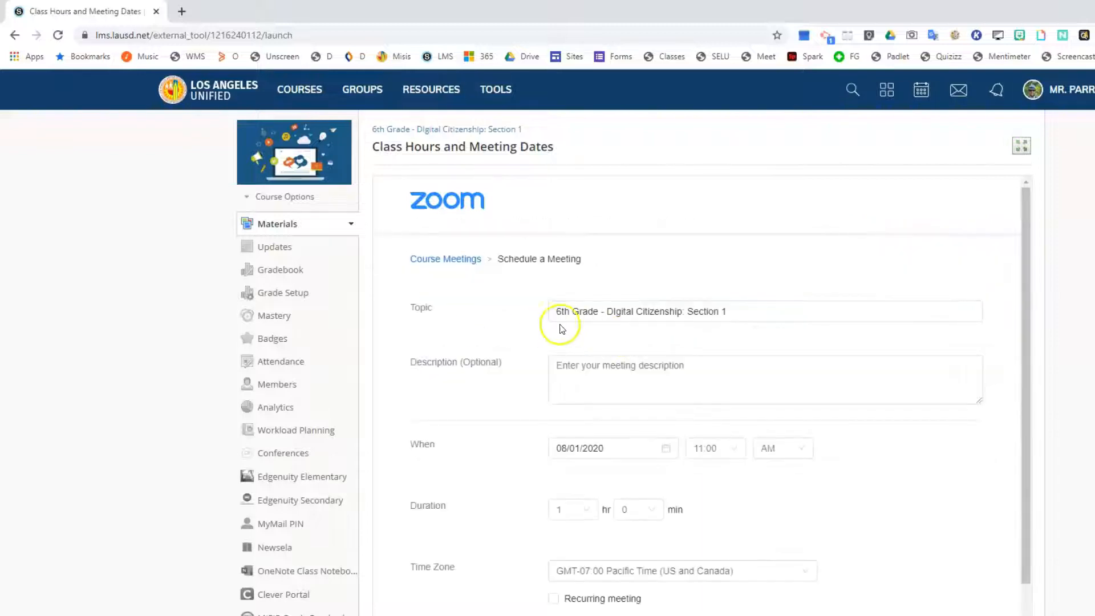
click(613, 312)
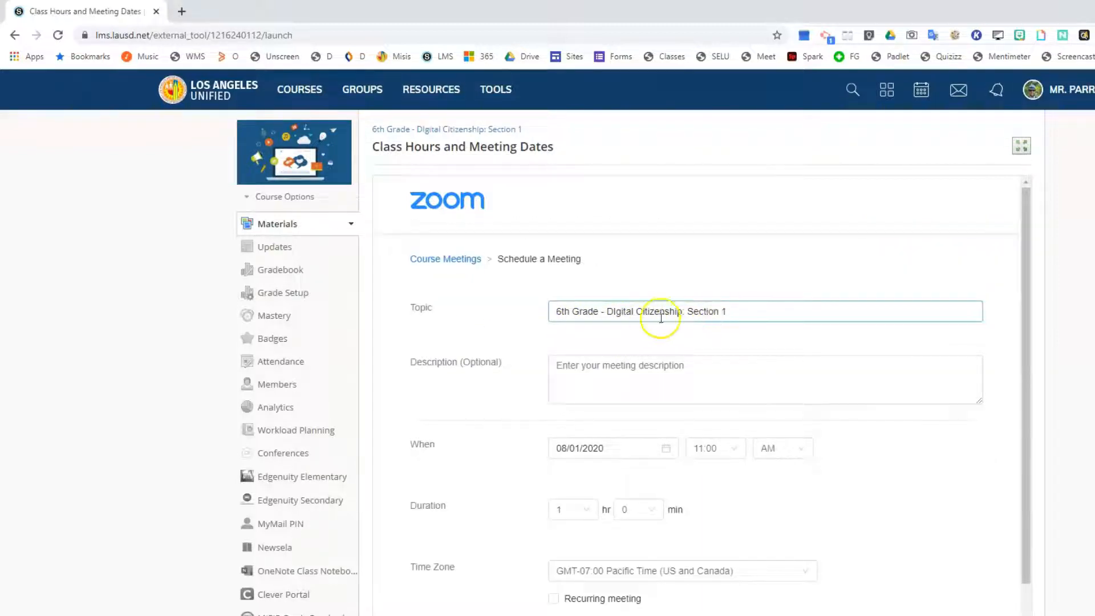
Step: Set the meeting's start to 08/18/2020 at 8:00 AM and its duration to 0 hr 45 min
scroll(628, 343, down, 2)
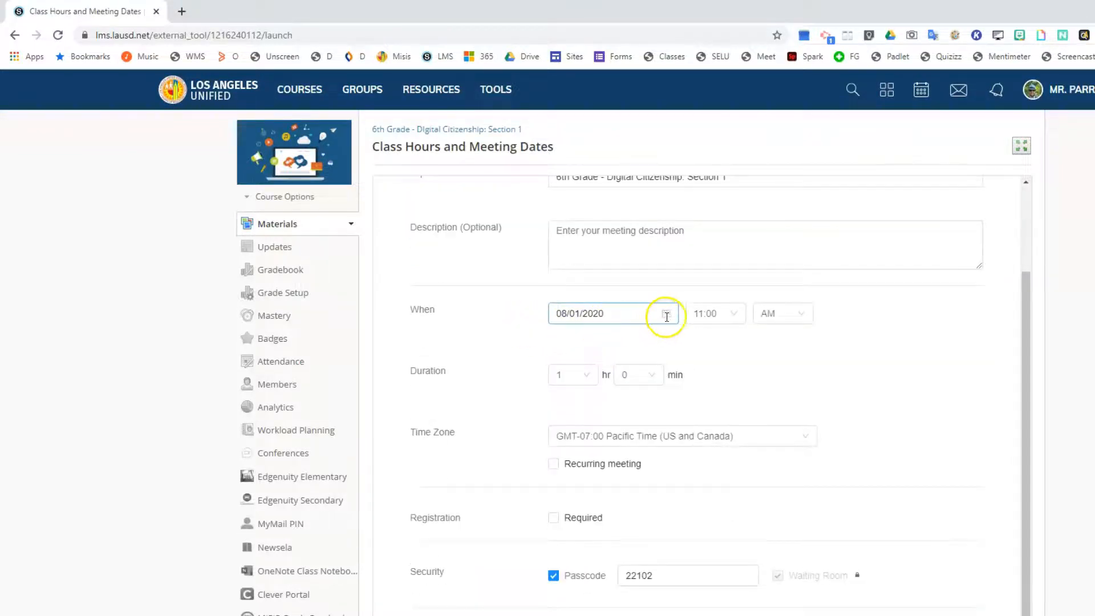
click(666, 315)
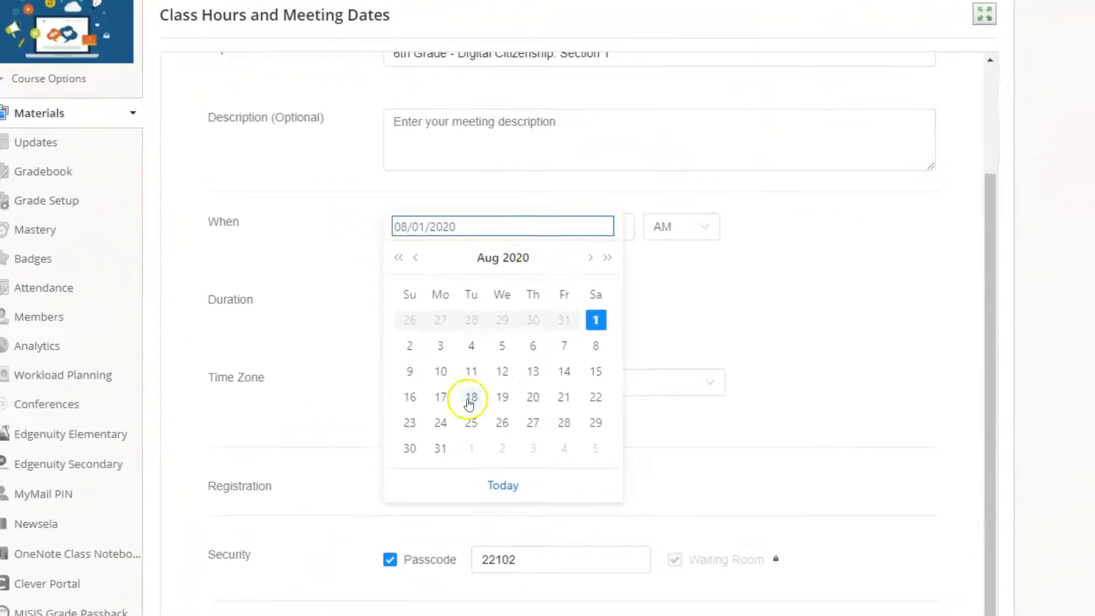
click(471, 398)
click(609, 227)
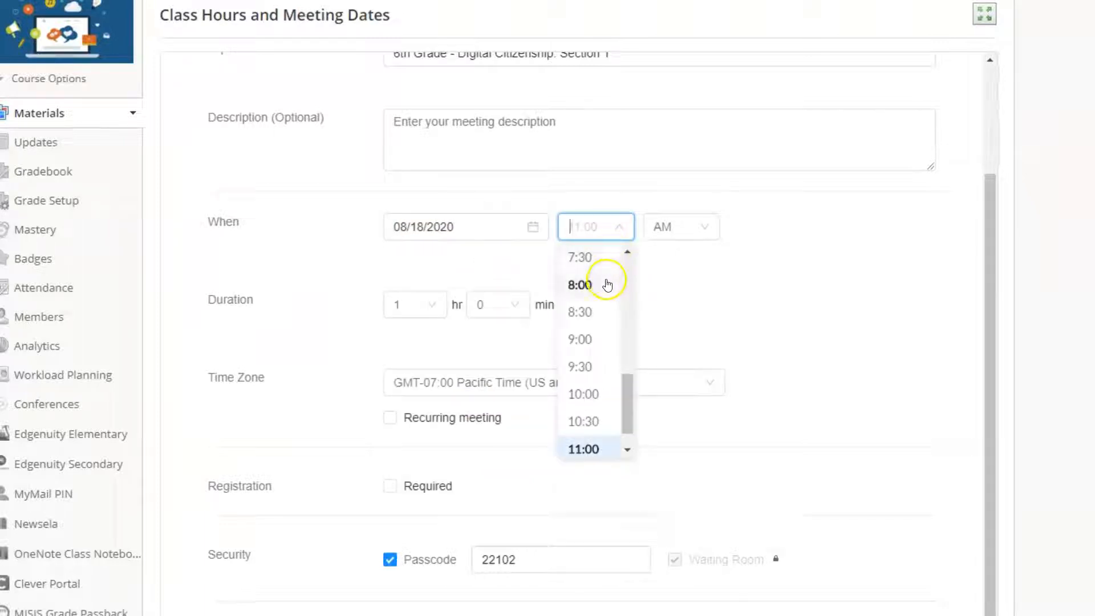
click(607, 284)
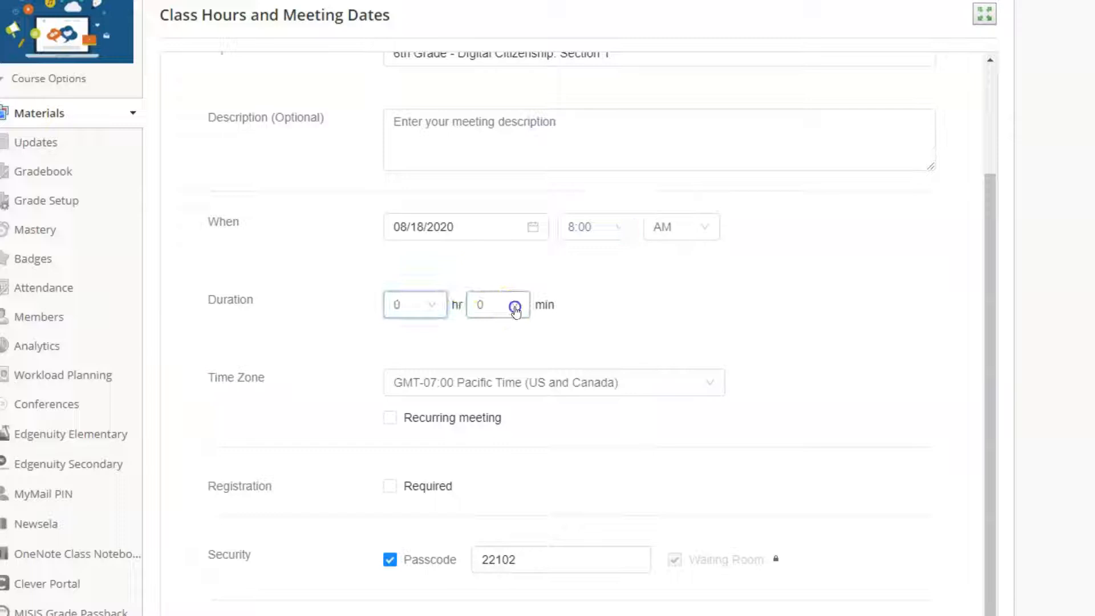
click(513, 306)
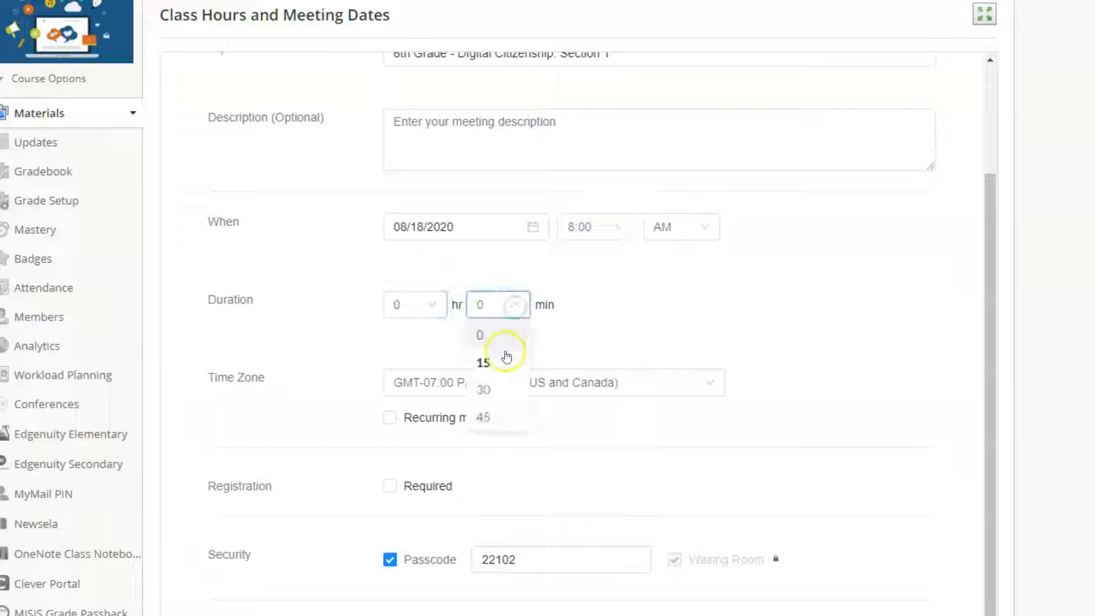
click(503, 421)
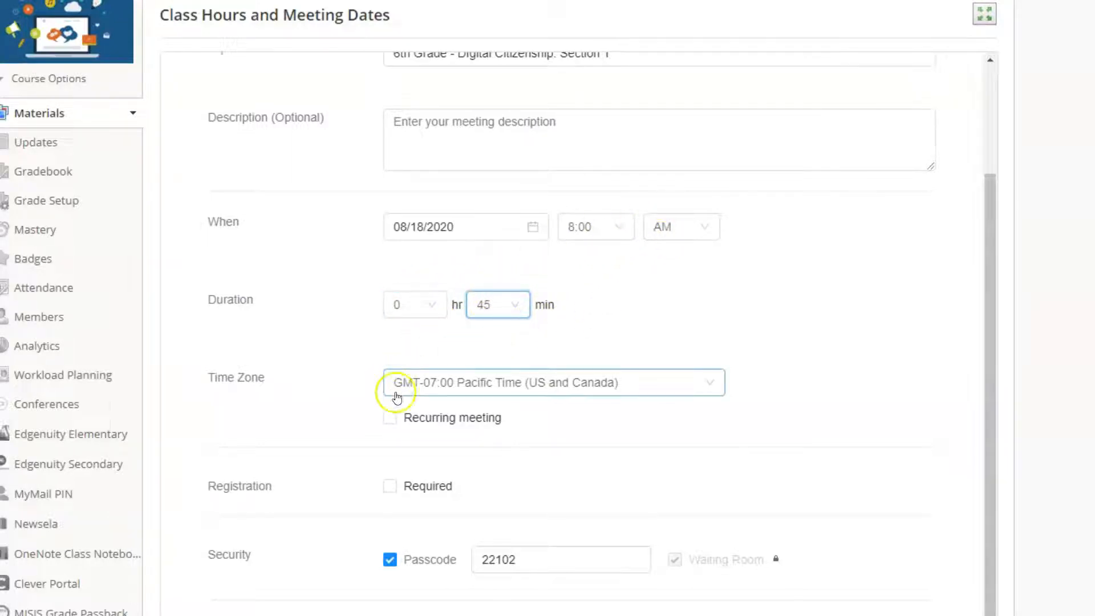
Step: Make the meeting recur weekly on Monday and Wednesday only, with Saturday deselected
click(389, 422)
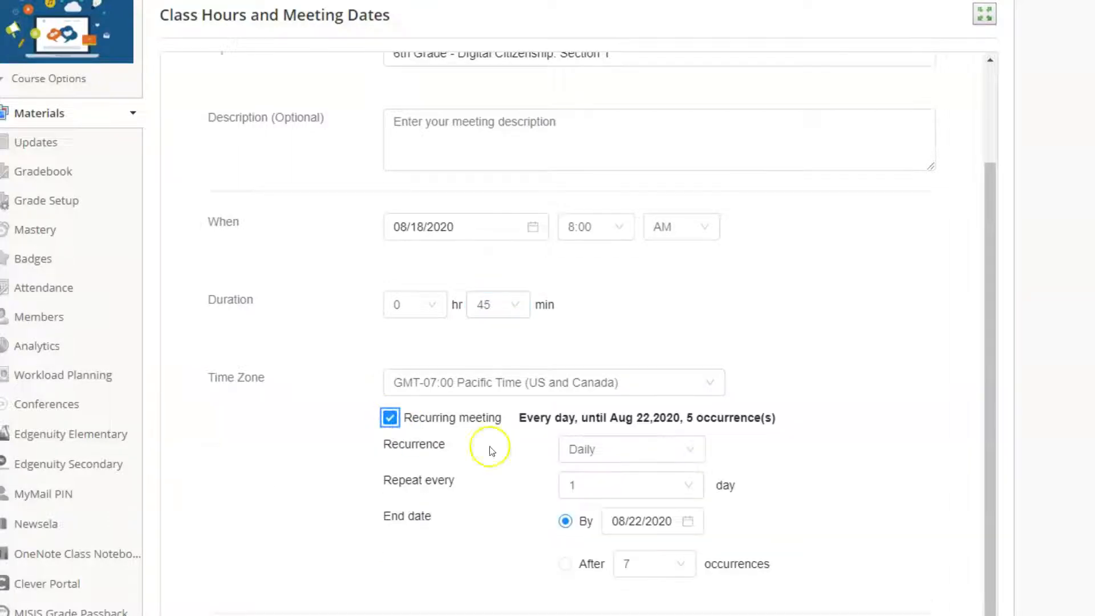
scroll(850, 411, down, 2)
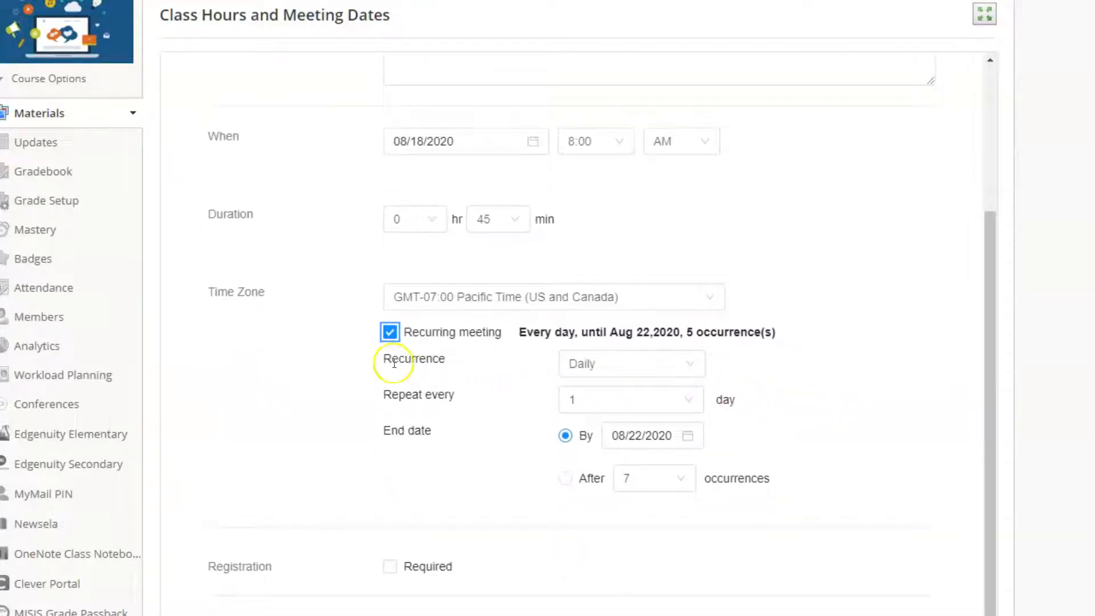
click(613, 363)
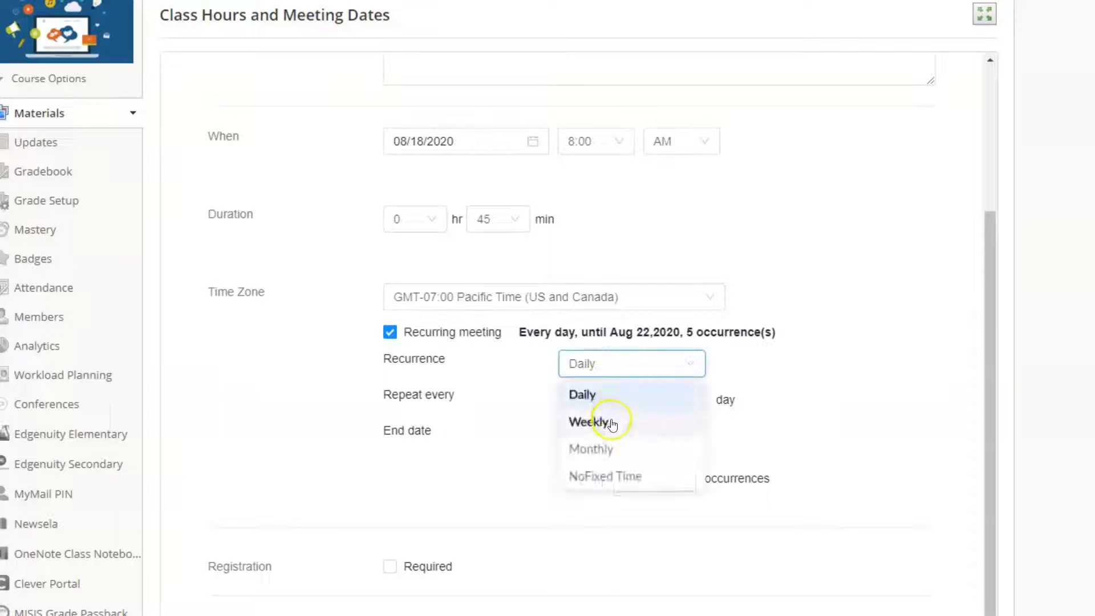
click(611, 423)
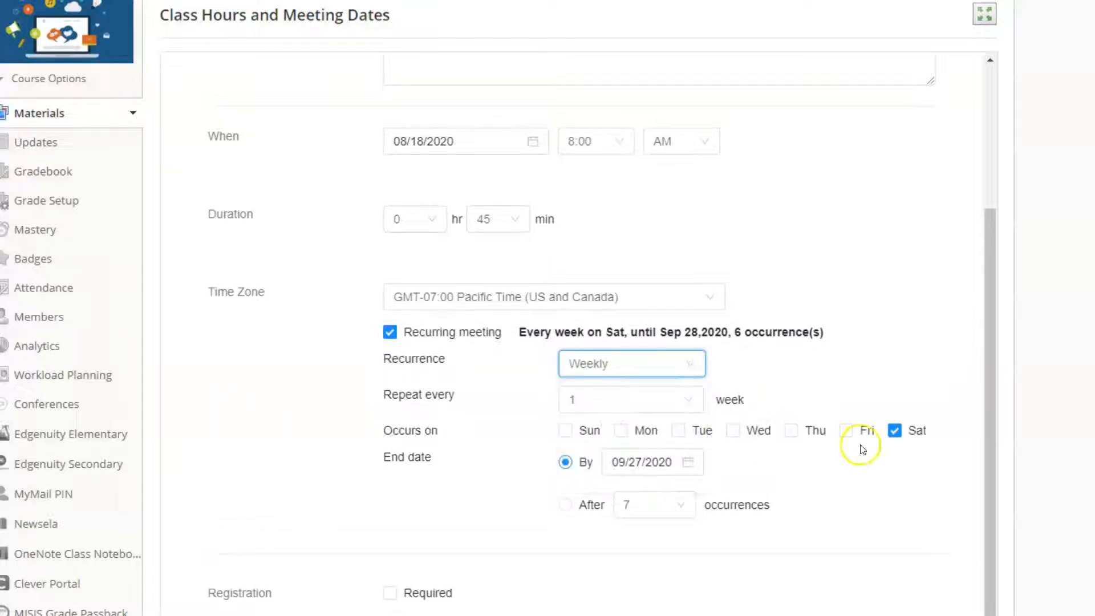
click(893, 435)
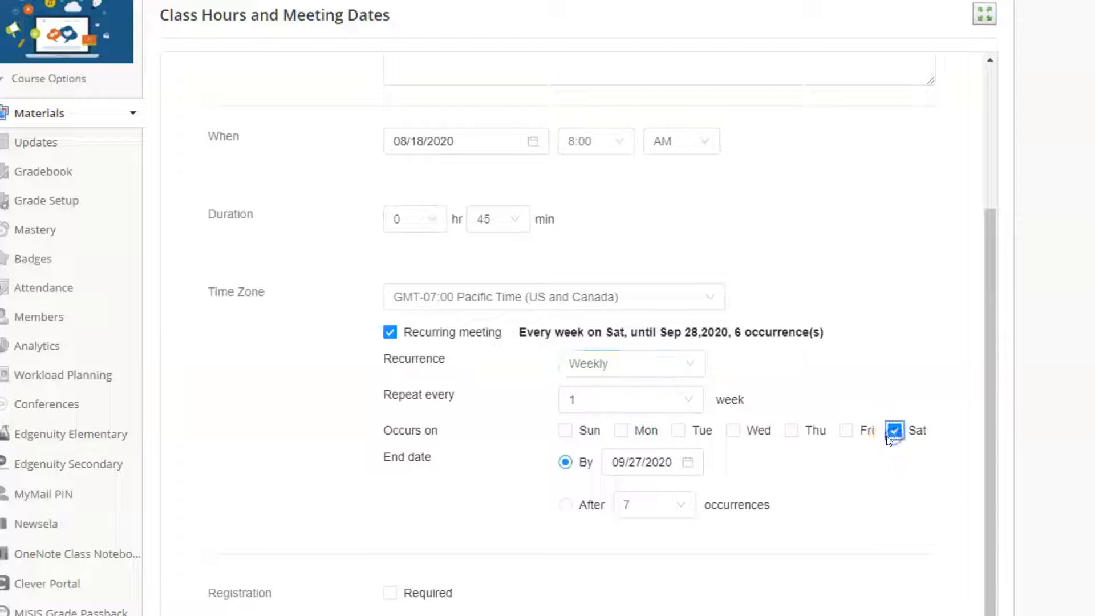
click(626, 435)
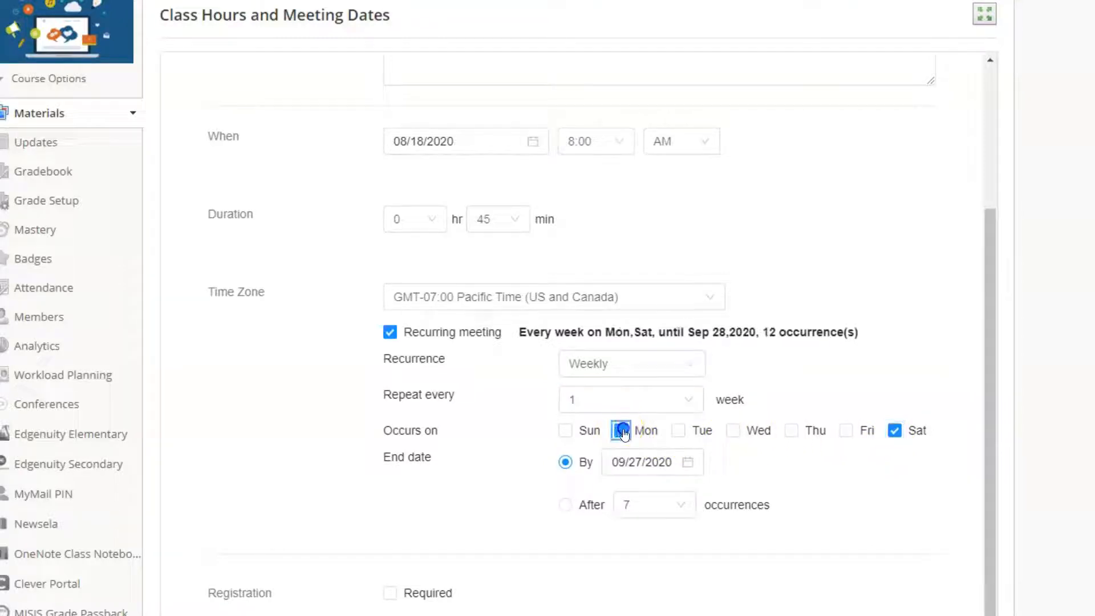
click(733, 432)
click(893, 438)
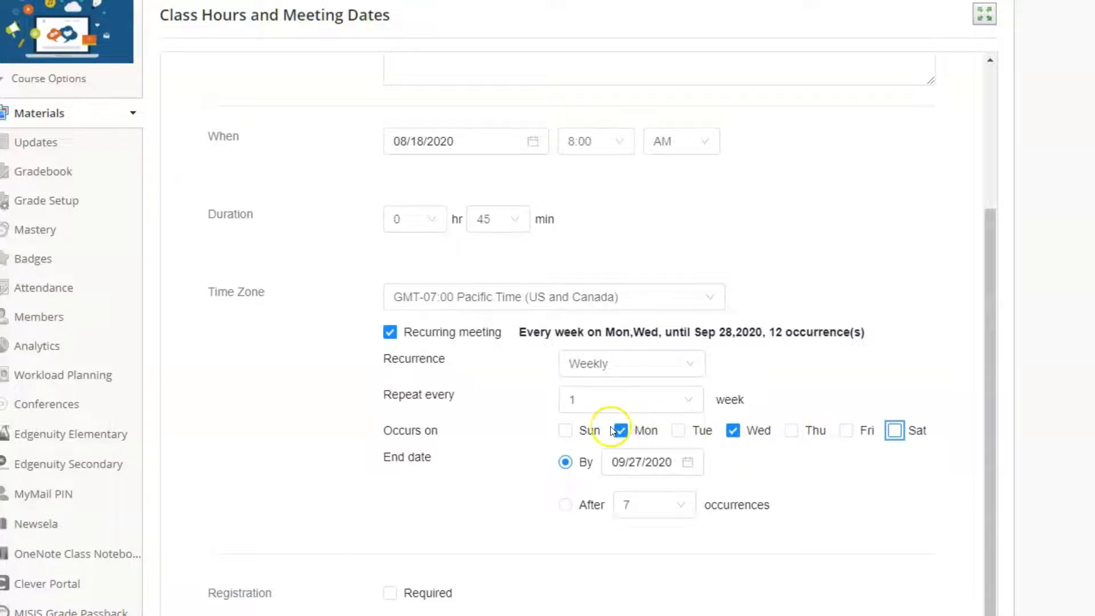
Step: Set the recurring meeting's end date to 12/18/2020
scroll(801, 392, down, 1)
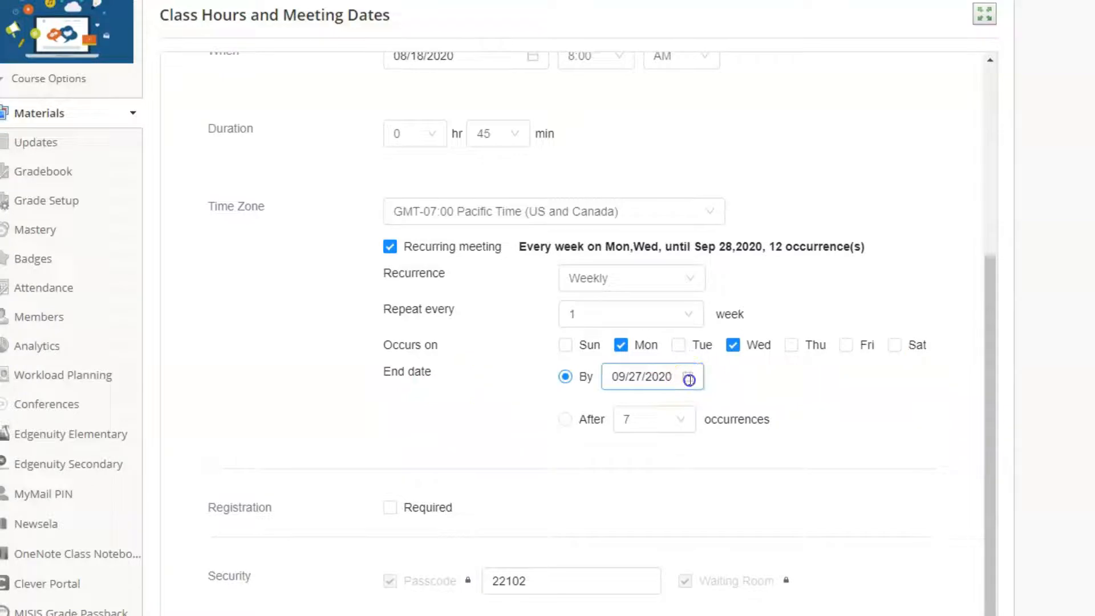
click(689, 379)
click(809, 409)
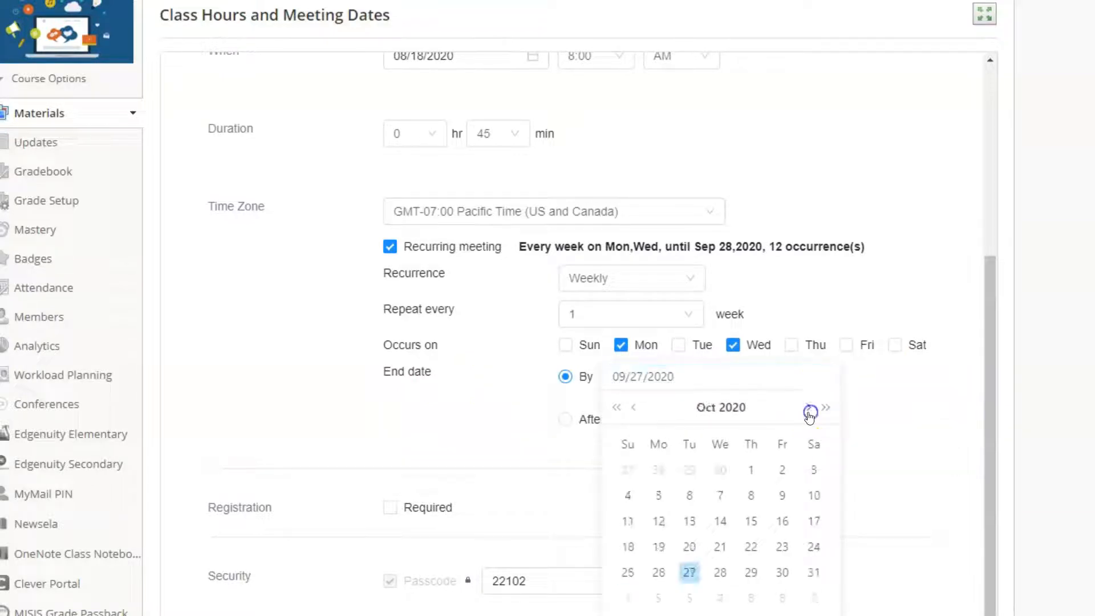
click(809, 410)
click(808, 408)
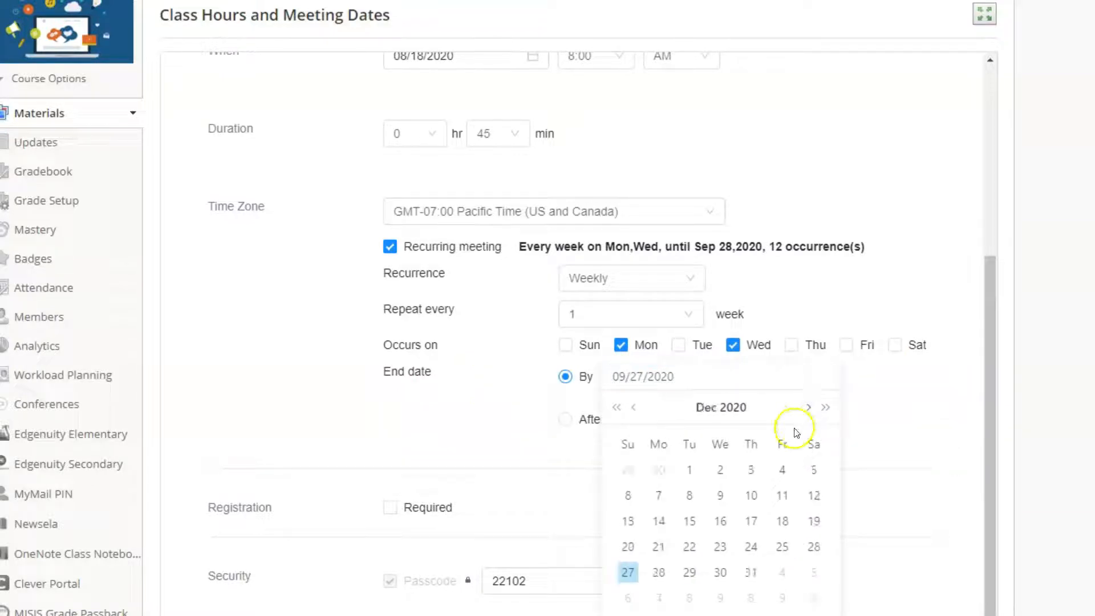
click(783, 523)
Step: Turn the host video on, leave the alternative hosts empty, and save the meeting
scroll(360, 356, down, 4)
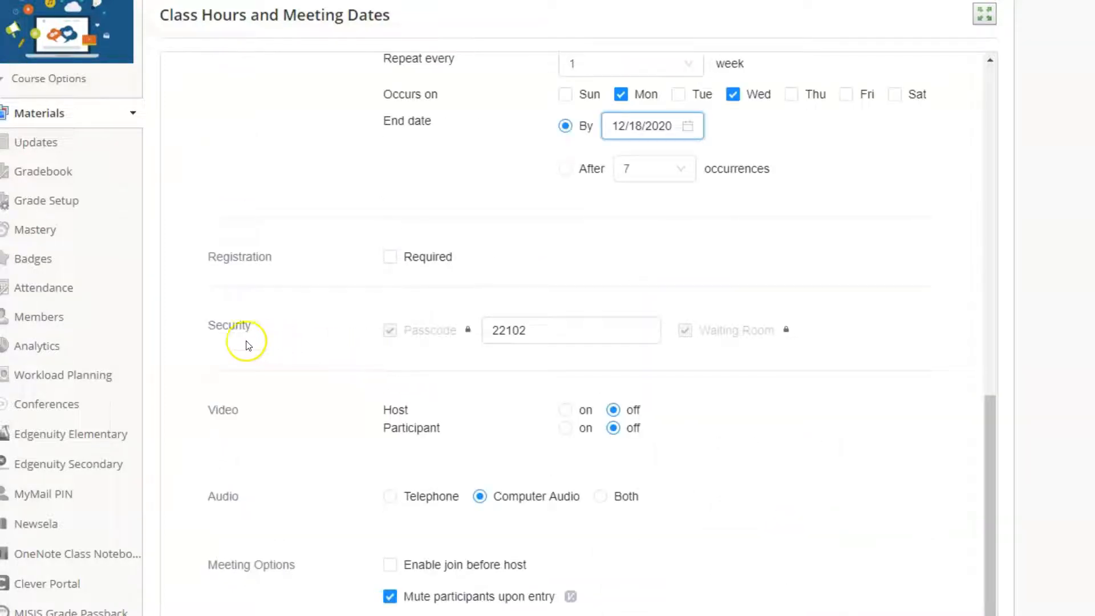
scroll(489, 367, down, 1)
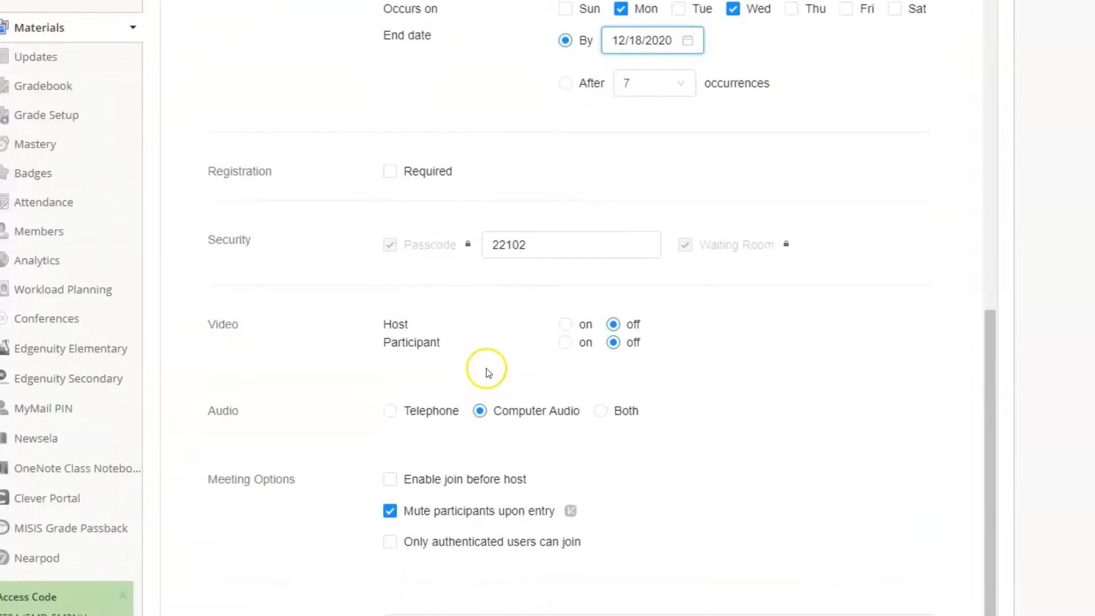
click(565, 325)
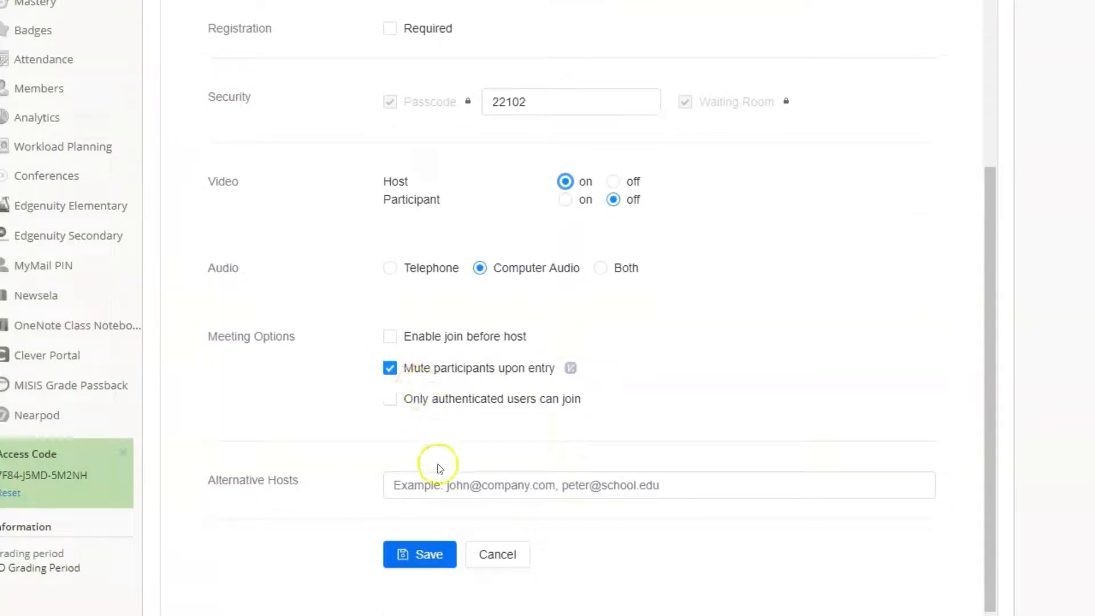
click(435, 484)
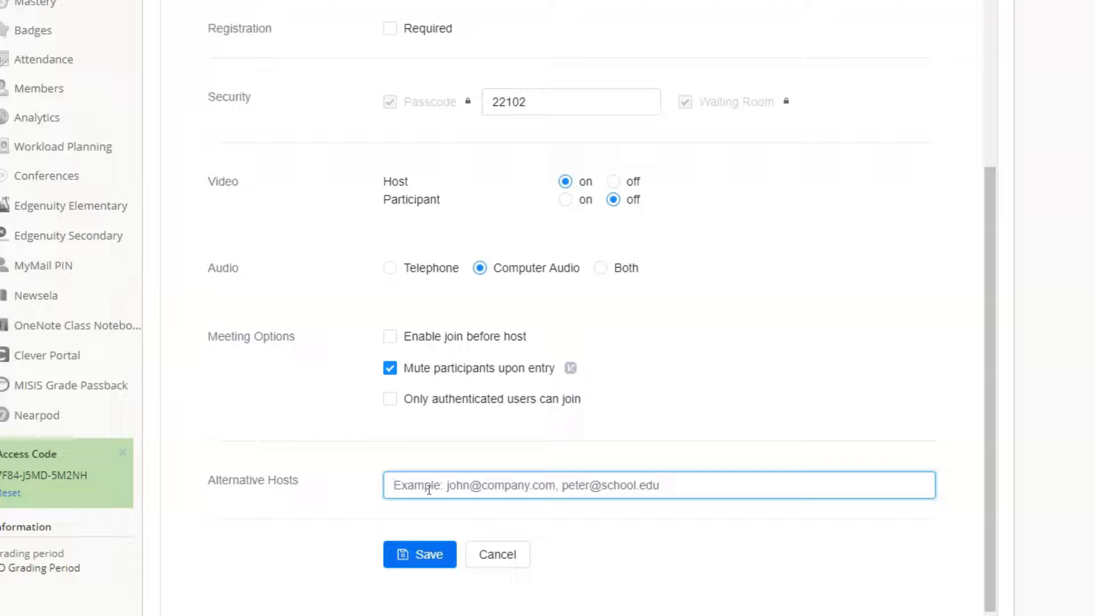
click(417, 557)
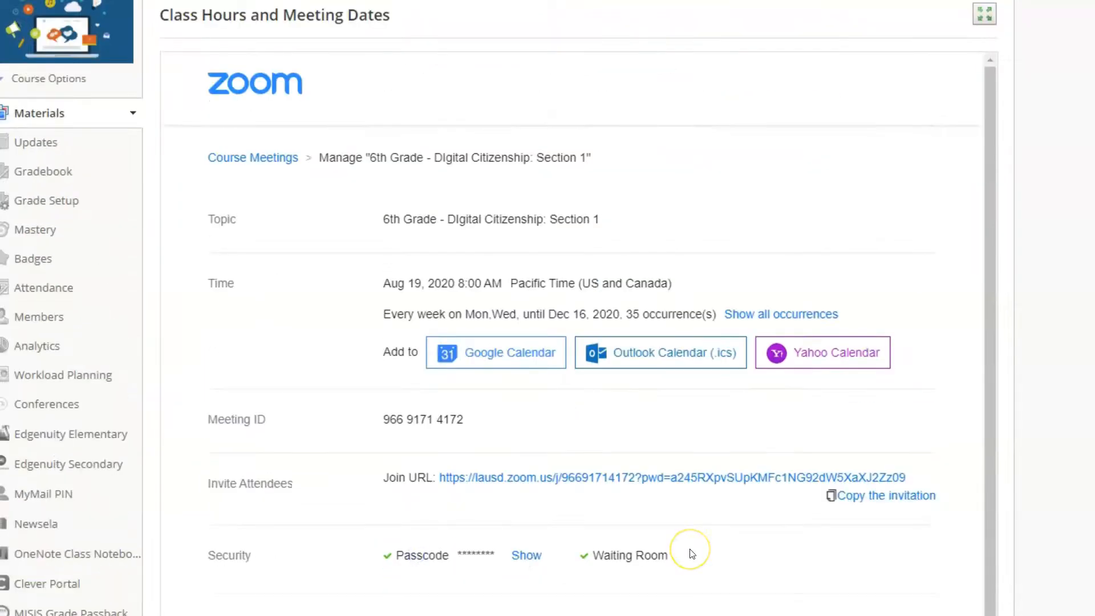
Step: Review the saved meeting's details, then go back to Course Meetings and look through the upcoming recurring sessions
scroll(692, 554, down, 4)
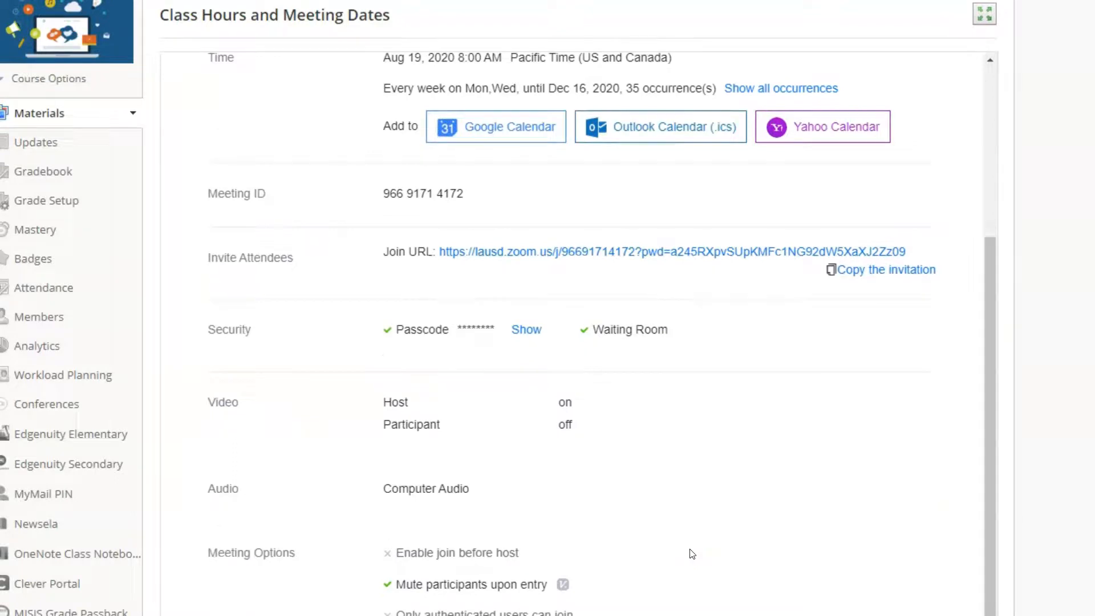
scroll(694, 555, up, 4)
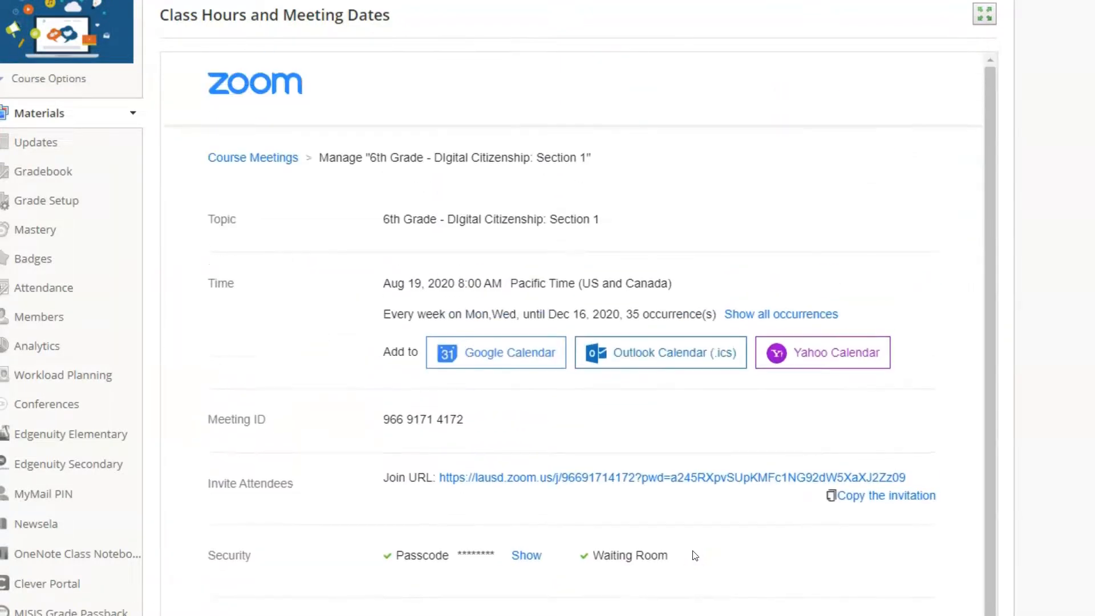
click(262, 158)
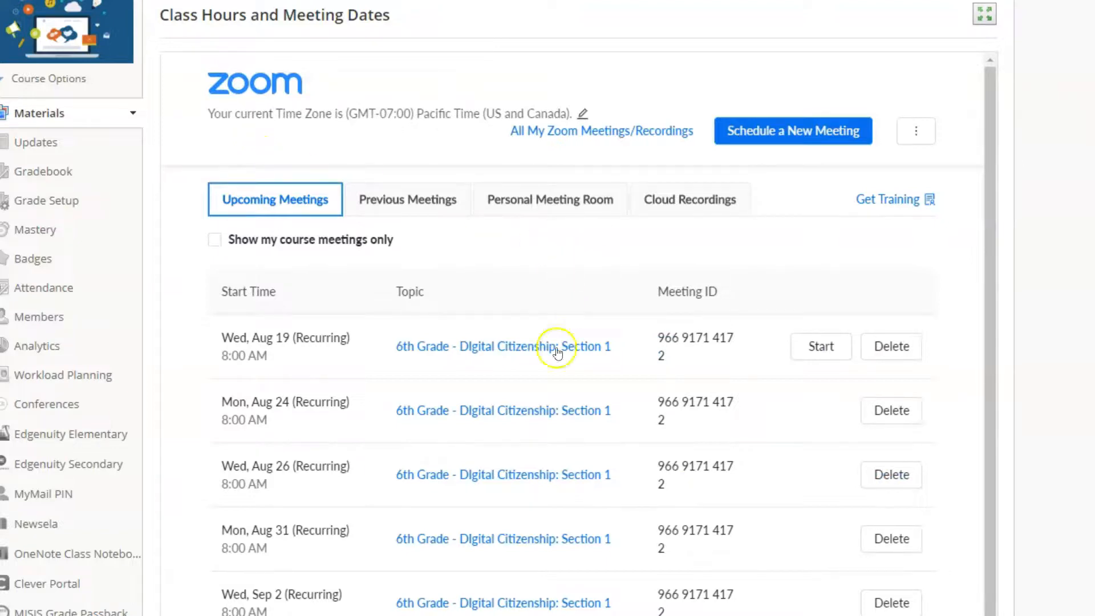
scroll(604, 434, down, 5)
scroll(598, 440, up, 5)
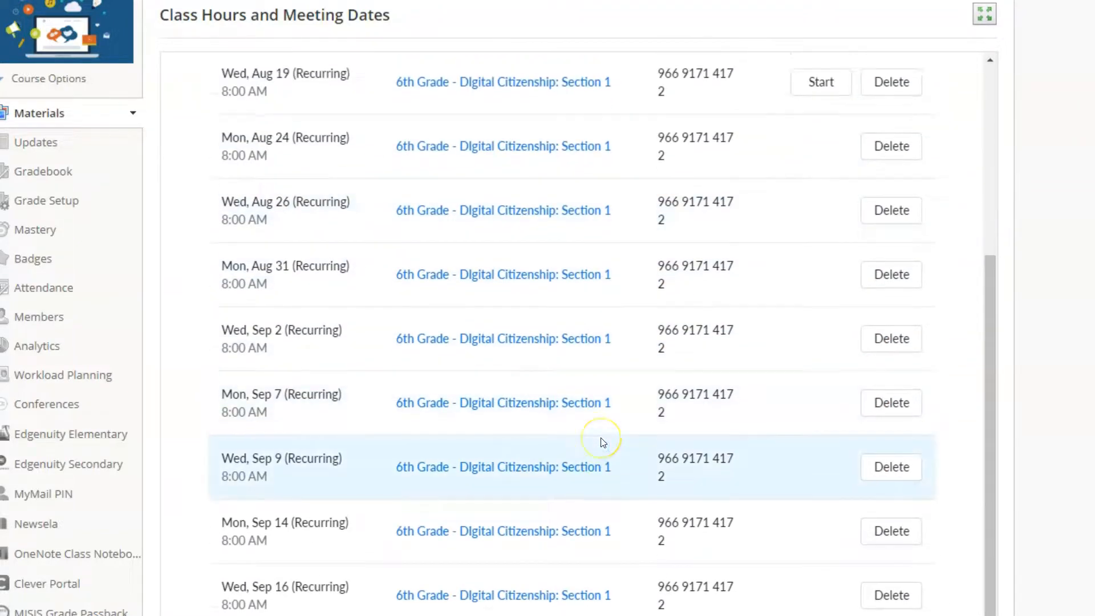
Step: Return to the course materials and reopen Class Hours and Meeting Dates to locate the start option for the Aug 19 meeting
click(45, 114)
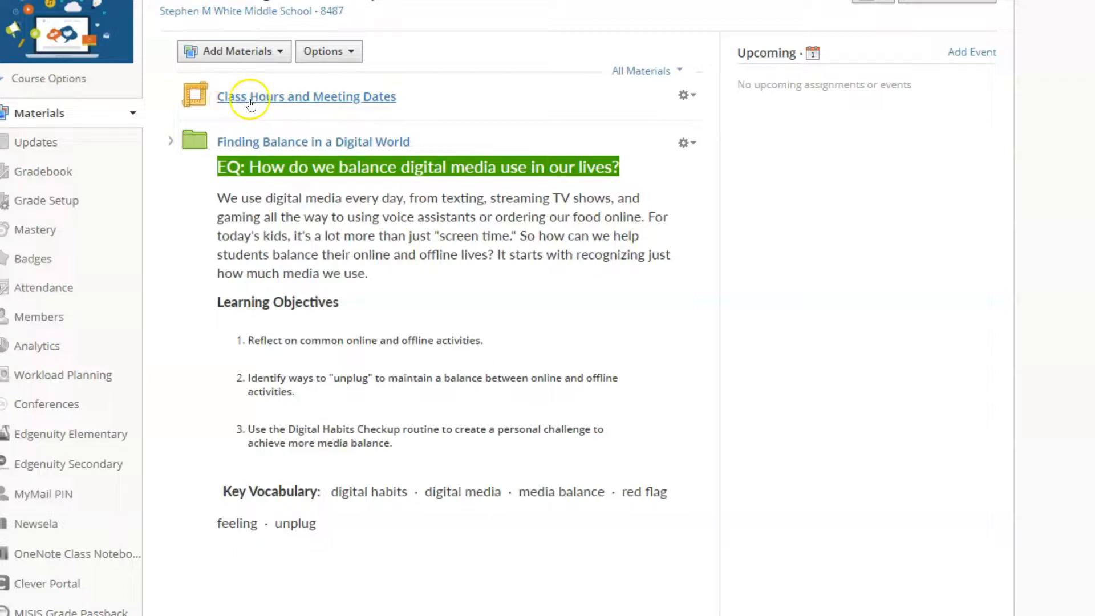
click(313, 101)
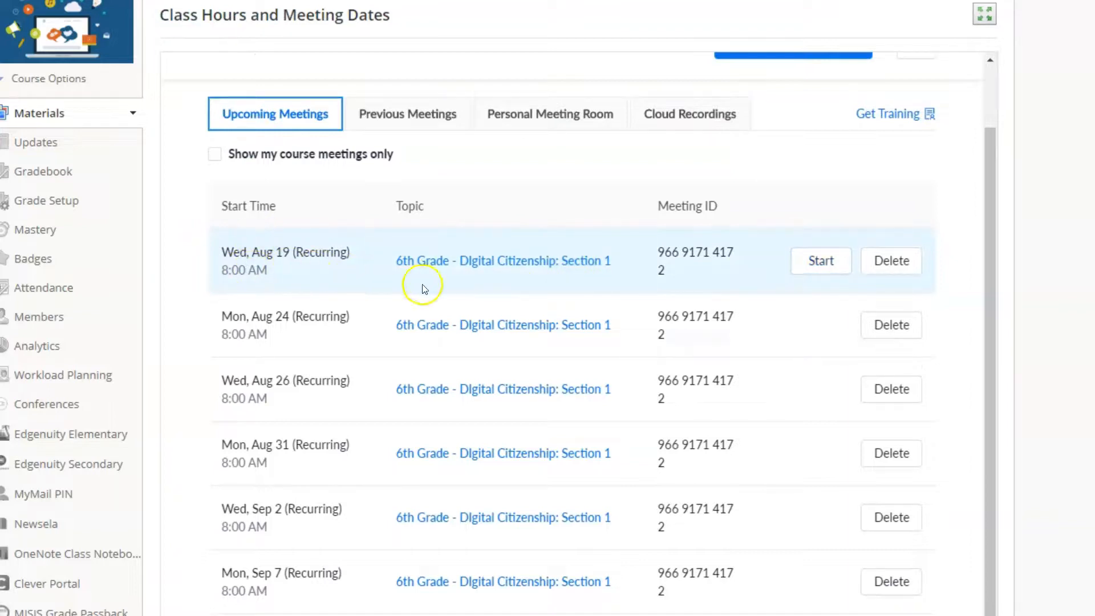
click(821, 261)
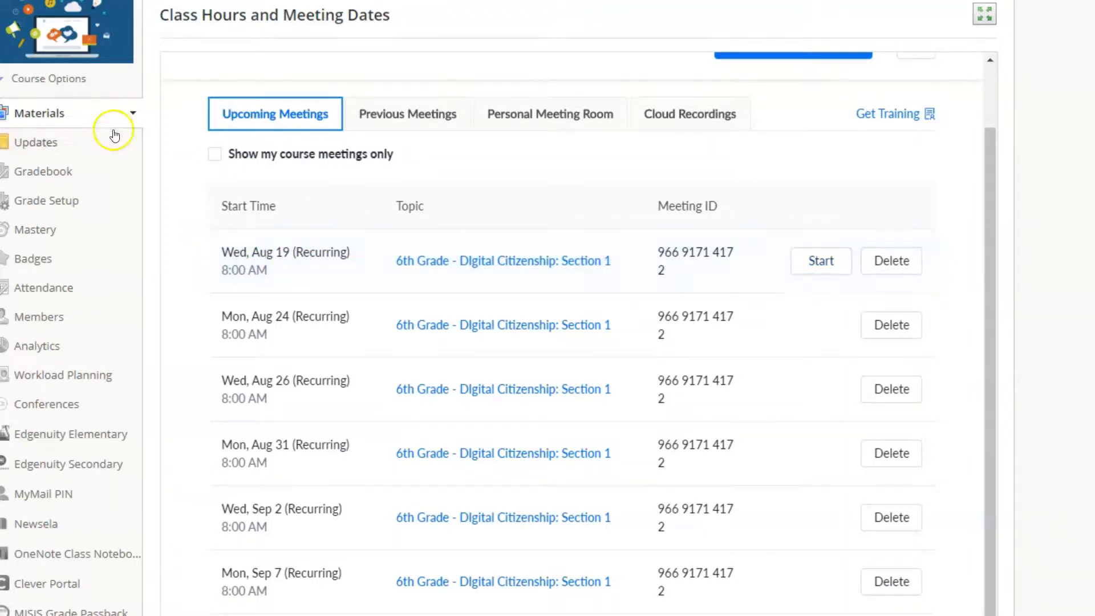
Step: View the course as a member, open Class Hours and Meeting Dates, and examine the upcoming meetings and their join options
click(78, 84)
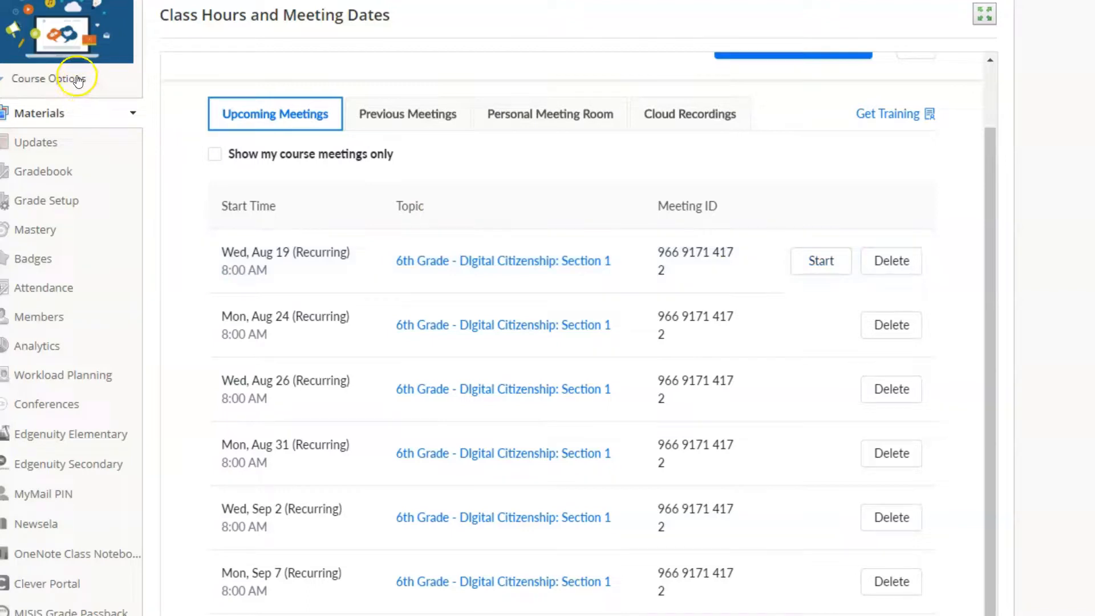
click(72, 108)
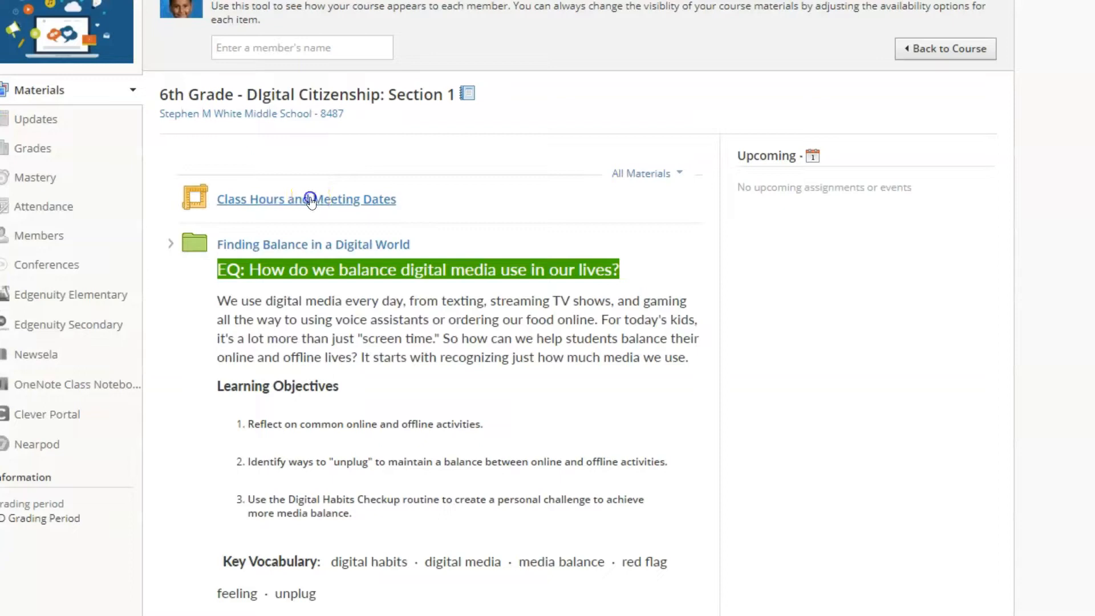
click(311, 201)
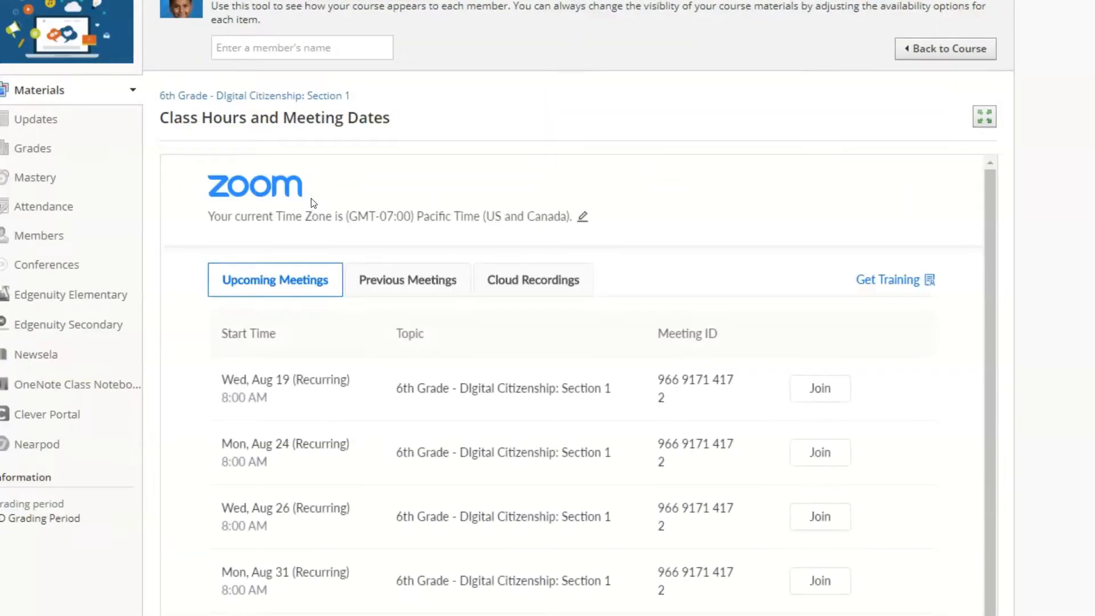
scroll(714, 234, down, 3)
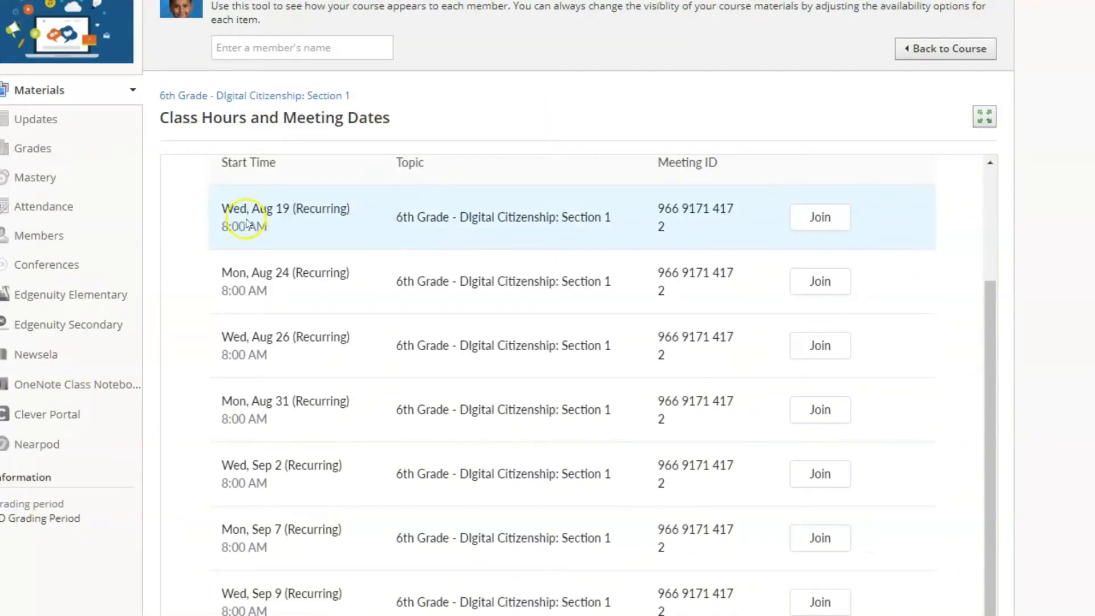
scroll(268, 314, down, 2)
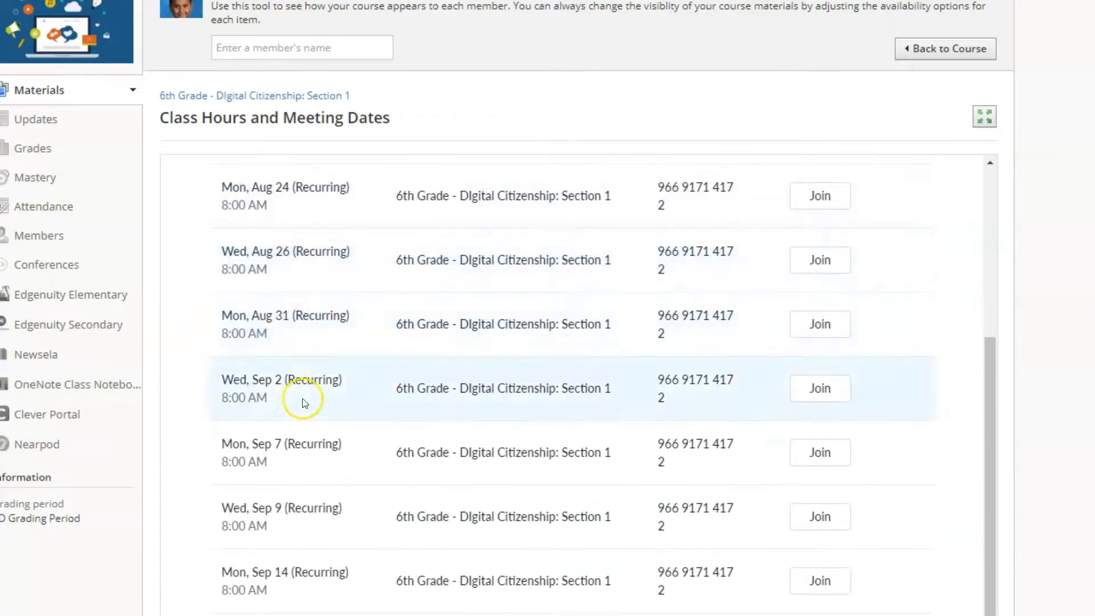
scroll(536, 481, up, 2)
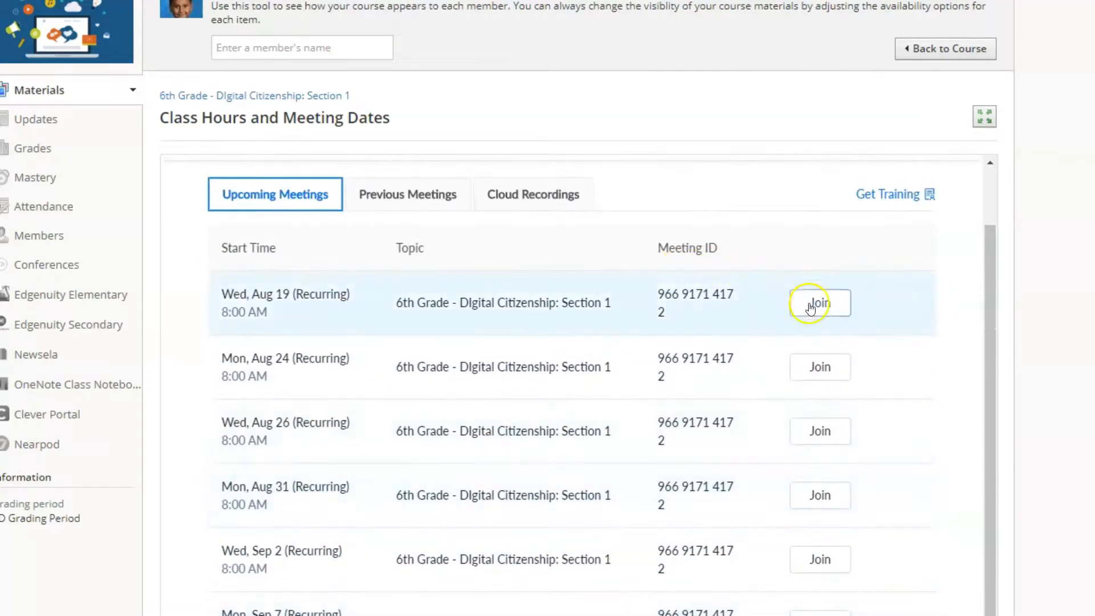